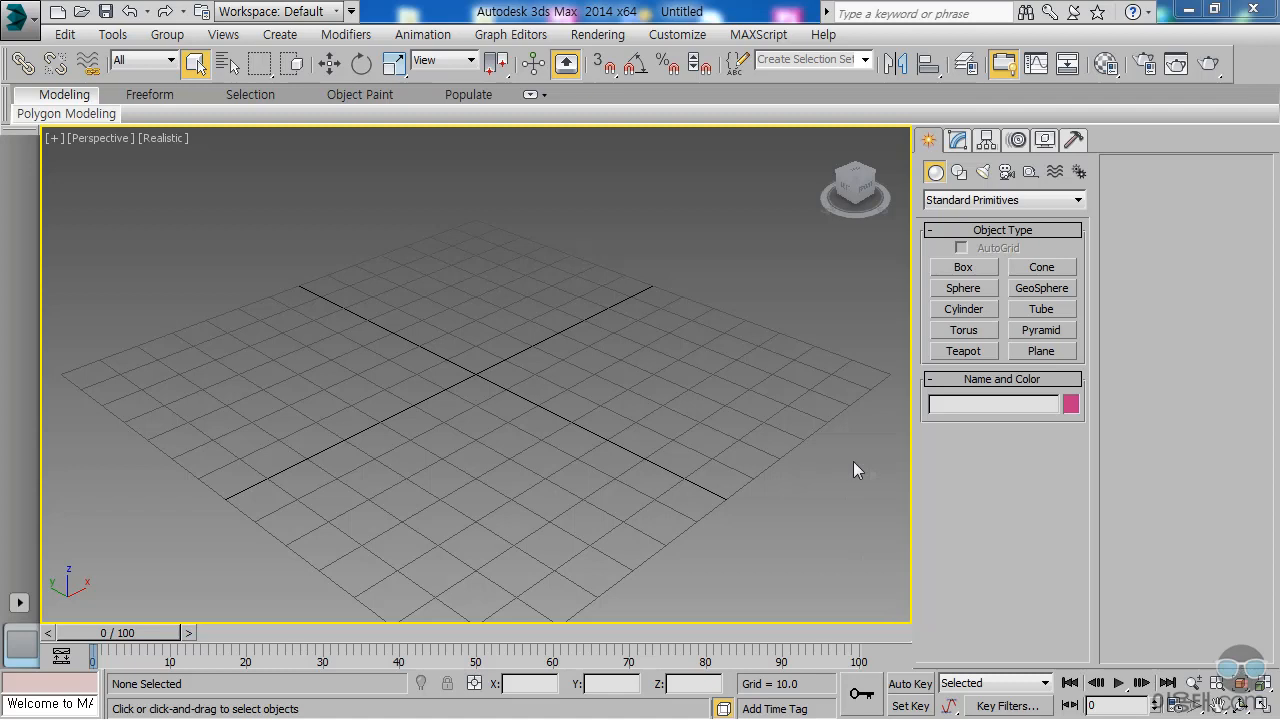
# Step: Draw a plane about 33 long by 46 wide around the grid origin and give it 8 length and 8 width segments
pyautogui.click(1041, 351)
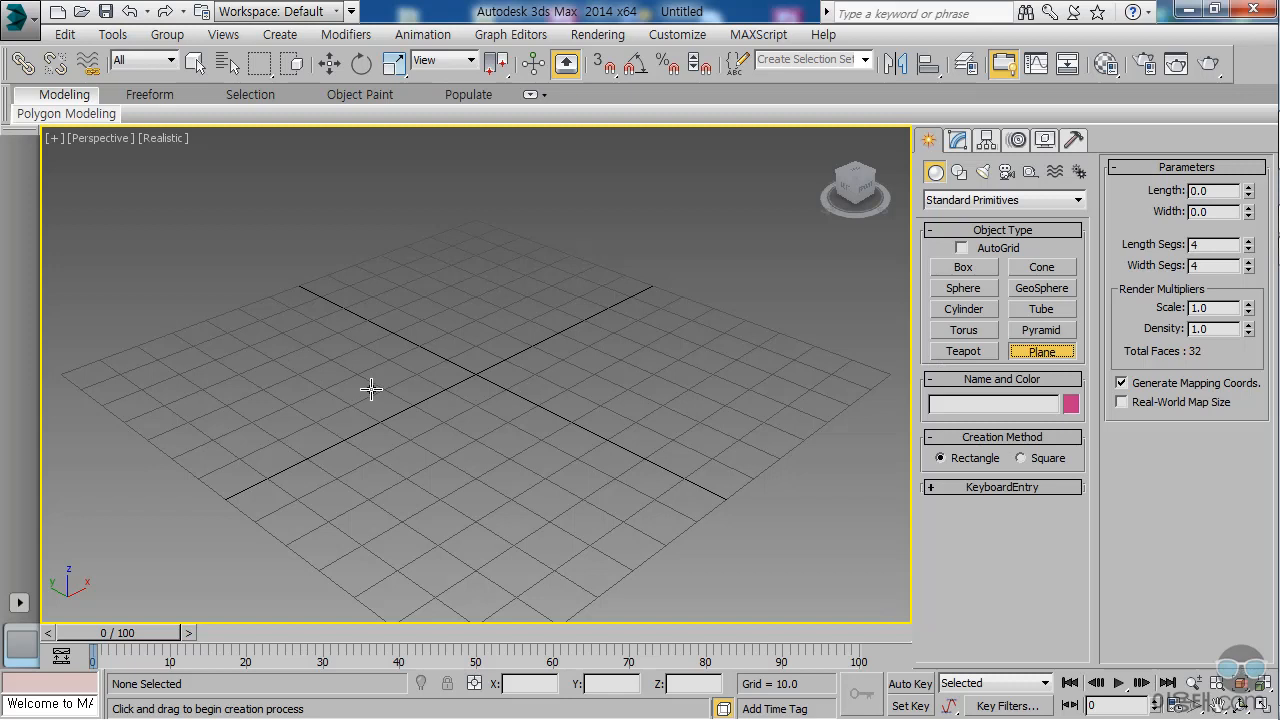
pyautogui.moveTo(365, 388); pyautogui.dragTo(596, 365)
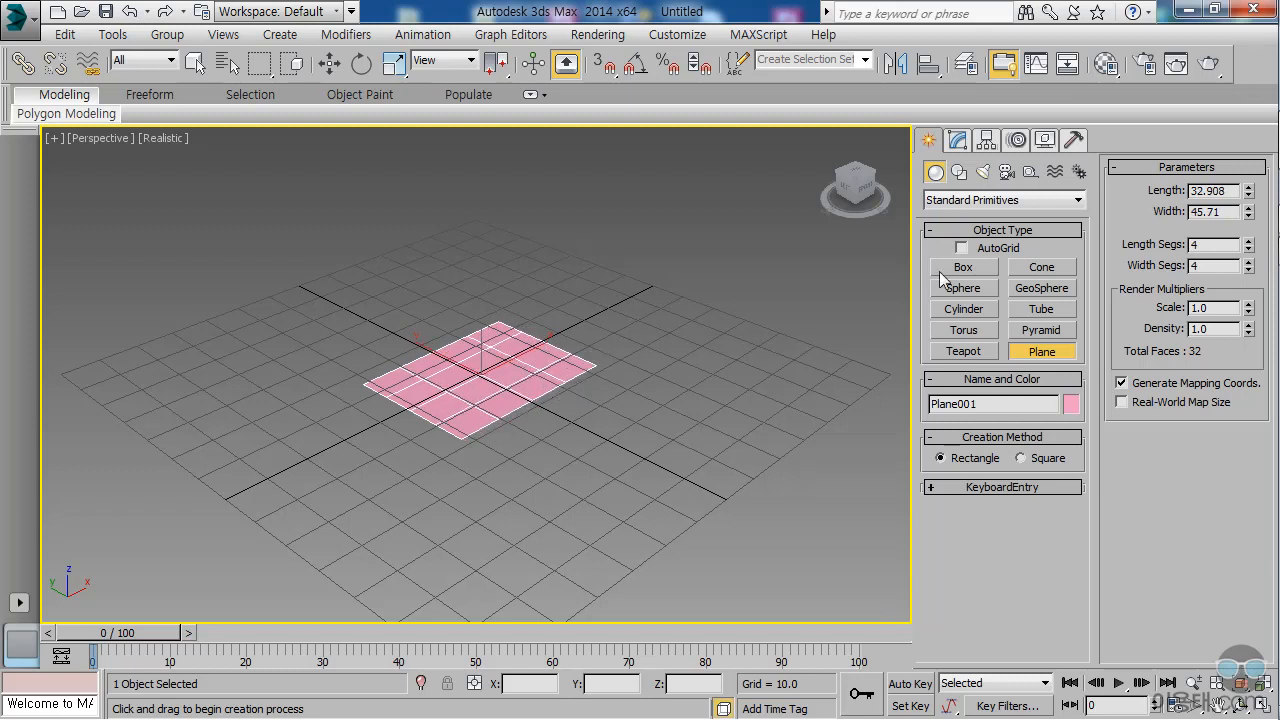
pyautogui.doubleClick(1215, 245)
pyautogui.write('8')
pyautogui.press('Return')
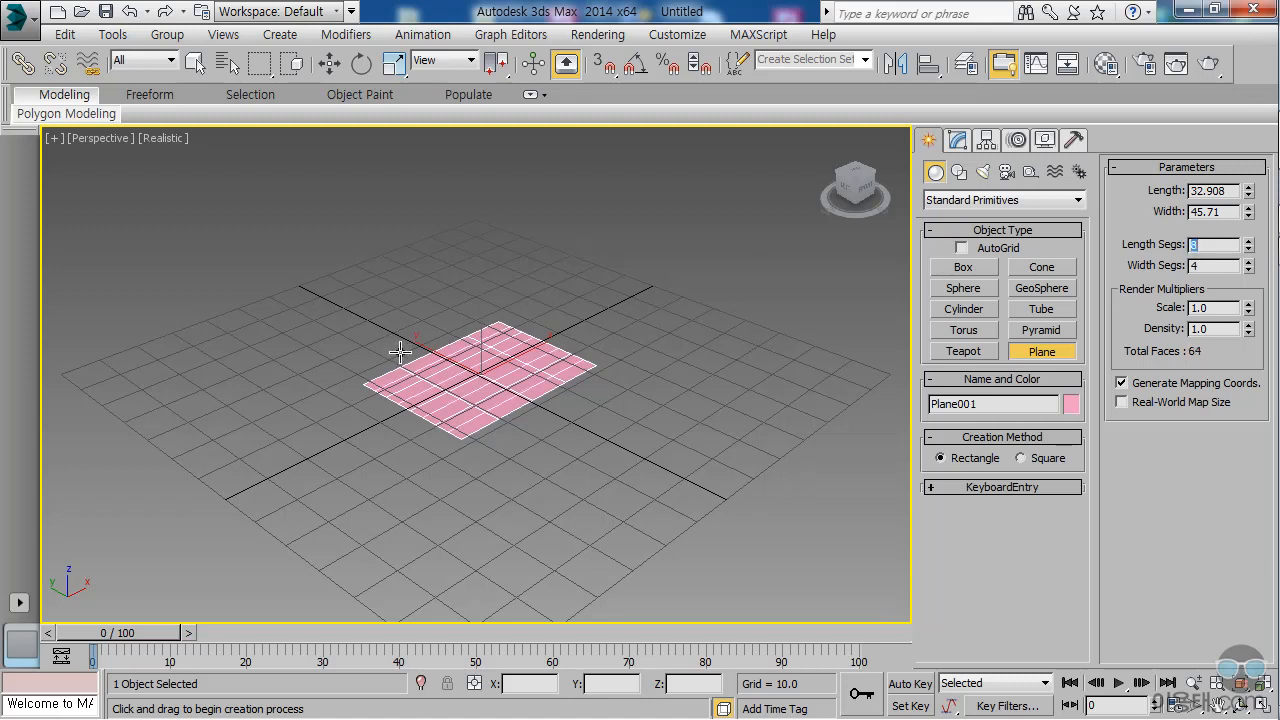
pyautogui.doubleClick(1219, 265)
pyautogui.write('8')
pyautogui.press('Return')
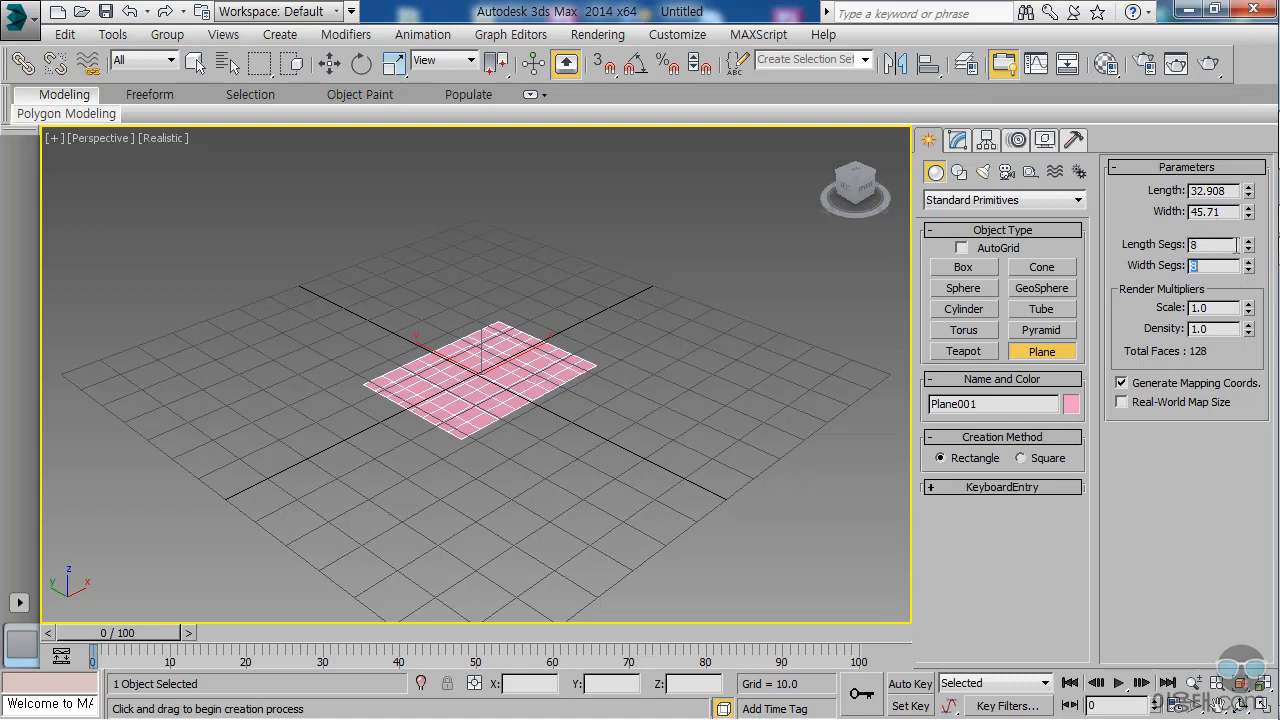
# Step: Enlarge the plane to a length of about 47 and a width of about 53.5
pyautogui.moveTo(1250, 196); pyautogui.dragTo(1252, 166)
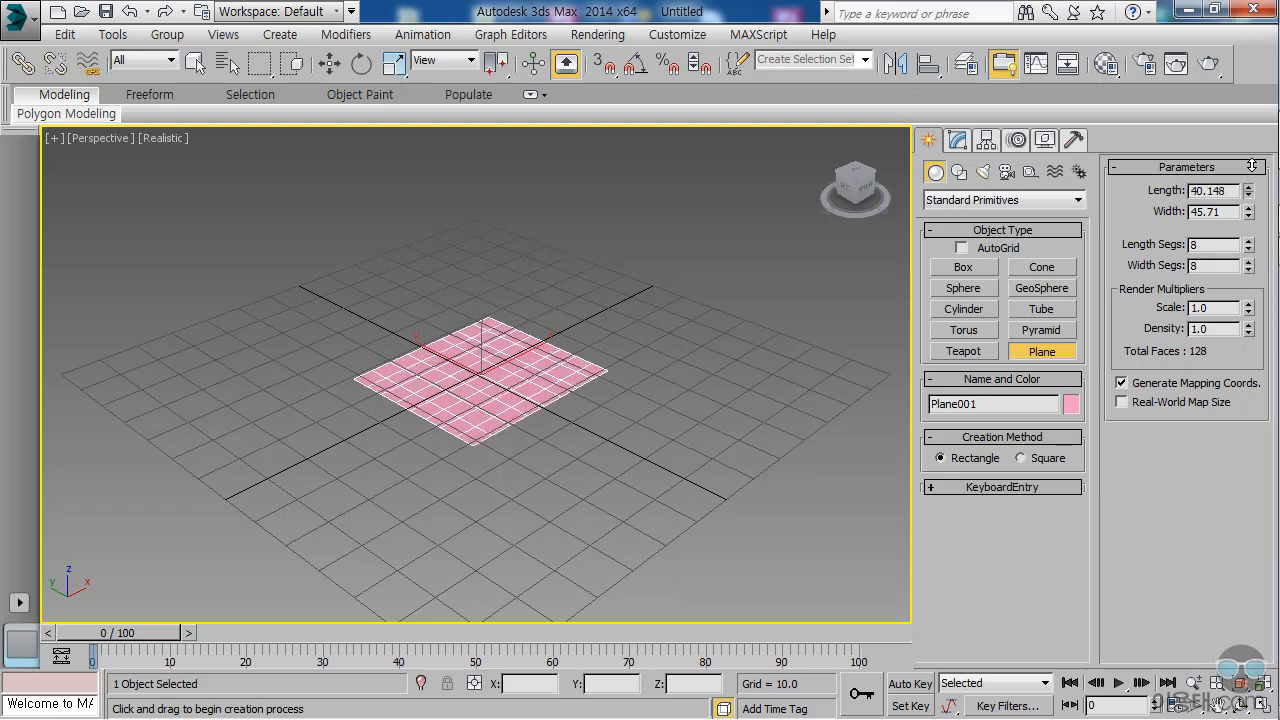
pyautogui.moveTo(1252, 166); pyautogui.dragTo(1254, 140)
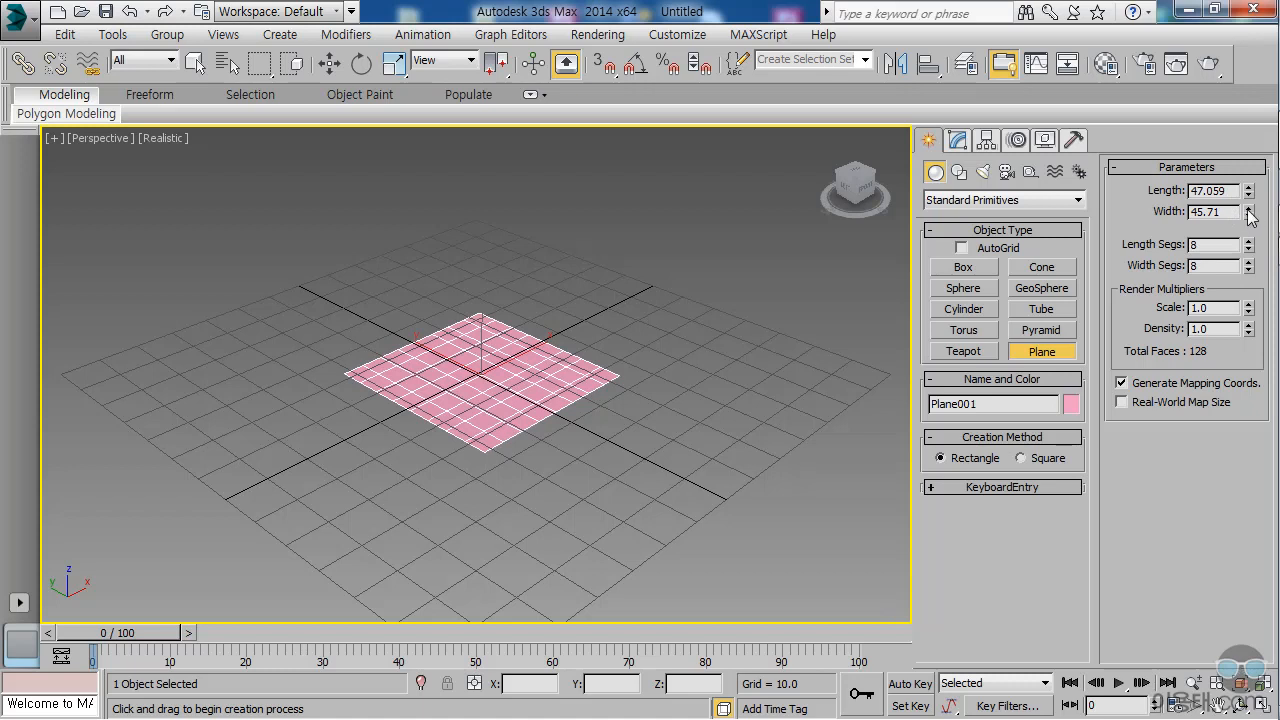
pyautogui.moveTo(1249, 217); pyautogui.dragTo(1252, 190)
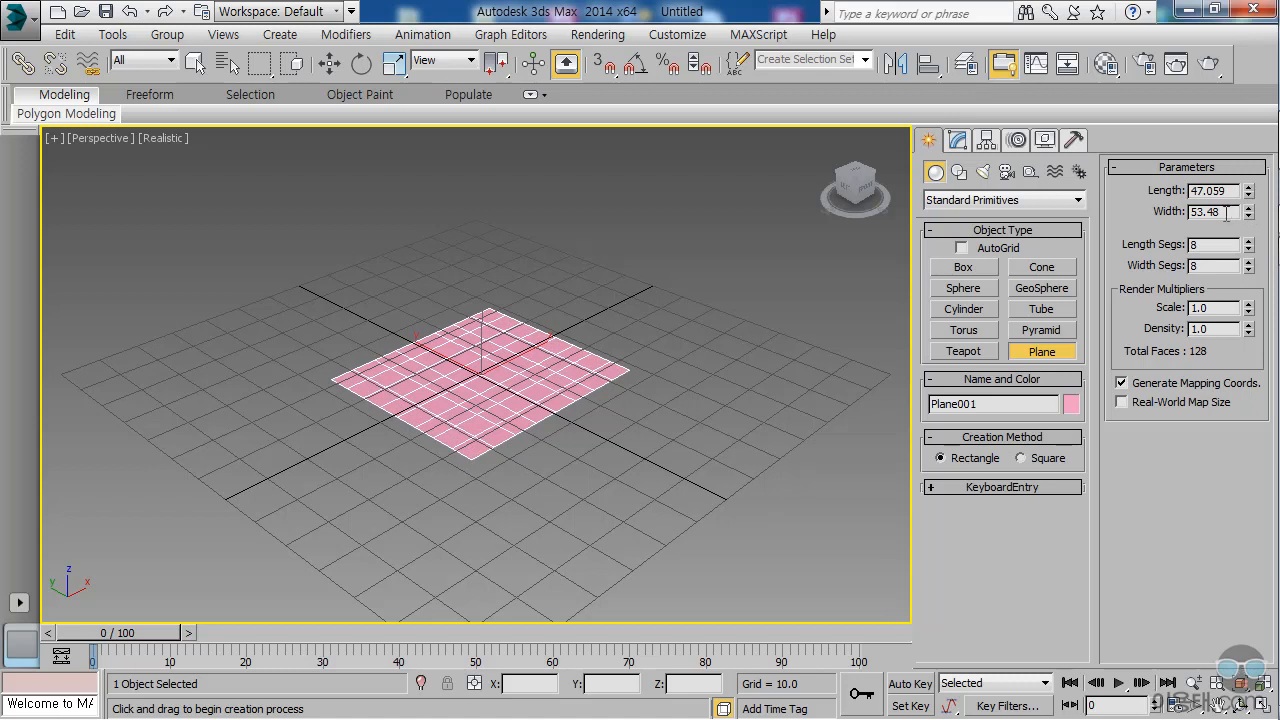
pyautogui.moveTo(664, 343)
pyautogui.keyDown('alt'); pyautogui.mouseDown(button='middle')
pyautogui.moveTo(680, 334)
pyautogui.moveTo(643, 436)
pyautogui.moveTo(671, 323)
pyautogui.moveTo(666, 338)
pyautogui.mouseUp(button='middle'); pyautogui.keyUp('alt')
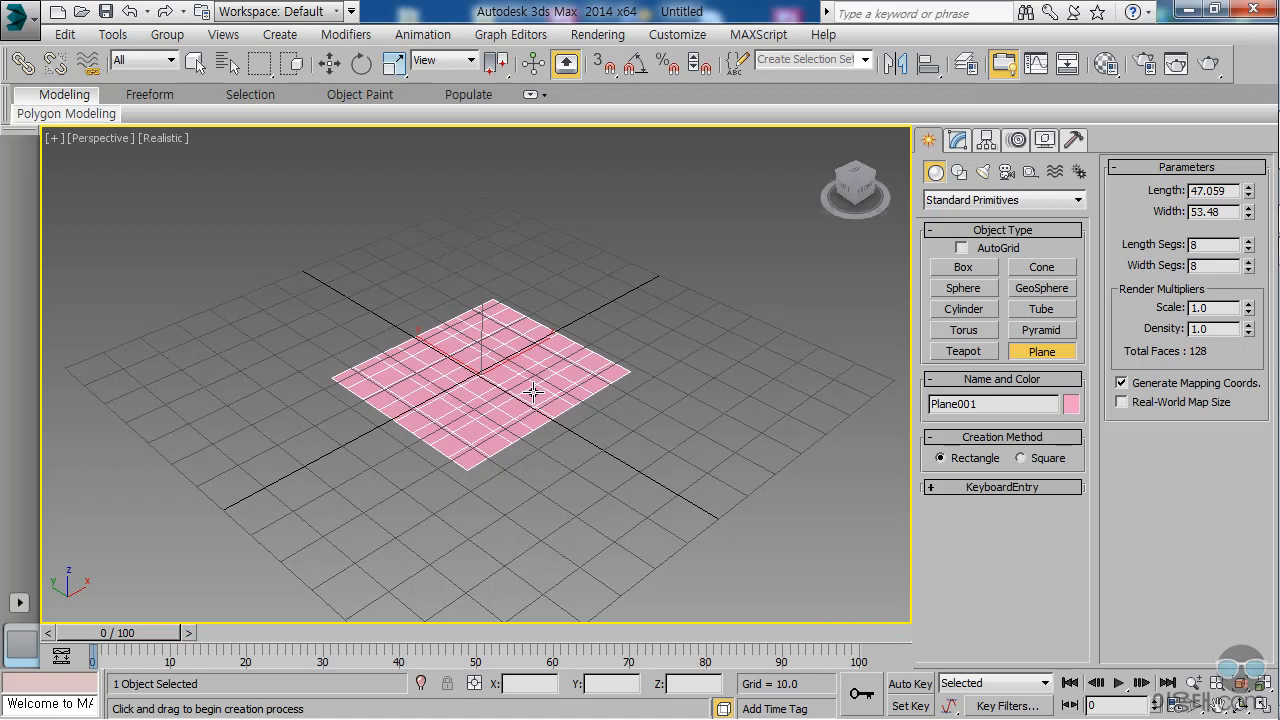
# Step: Open the Material Editor and rename the first sample material as 잎사귀
pyautogui.click(1105, 63)
pyautogui.moveTo(936, 29); pyautogui.dragTo(991, 20)
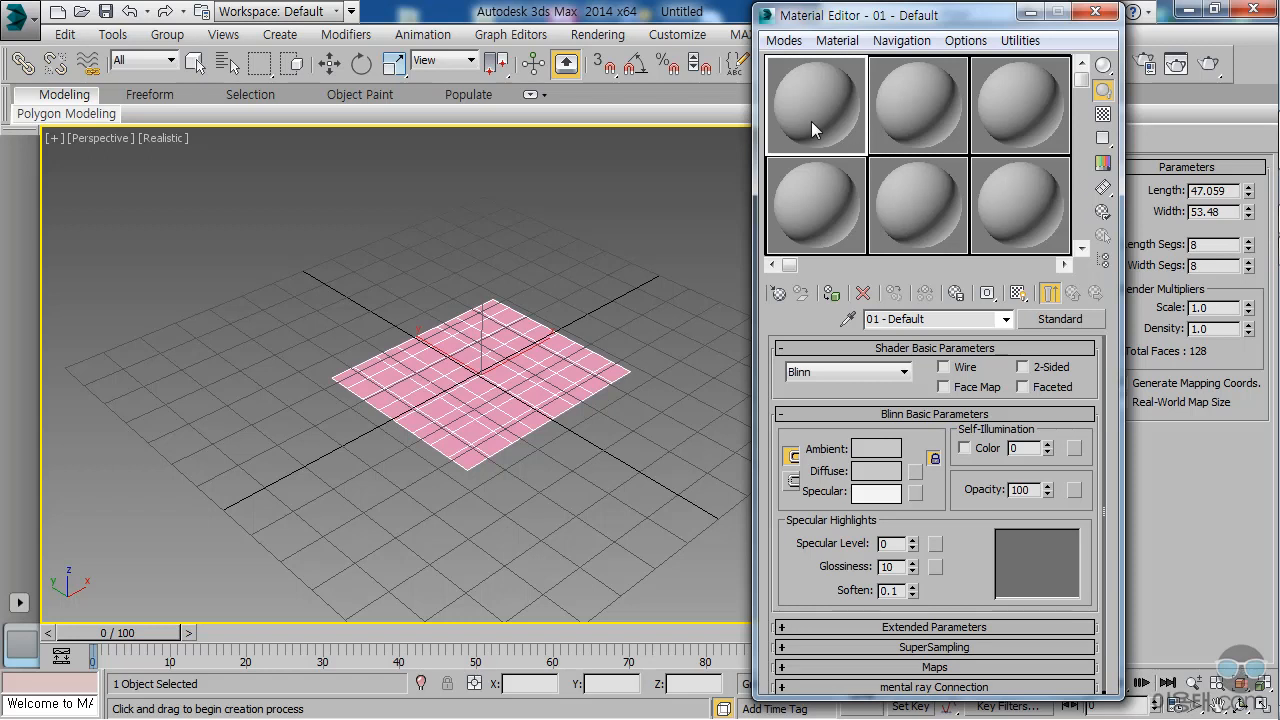
pyautogui.click(946, 320)
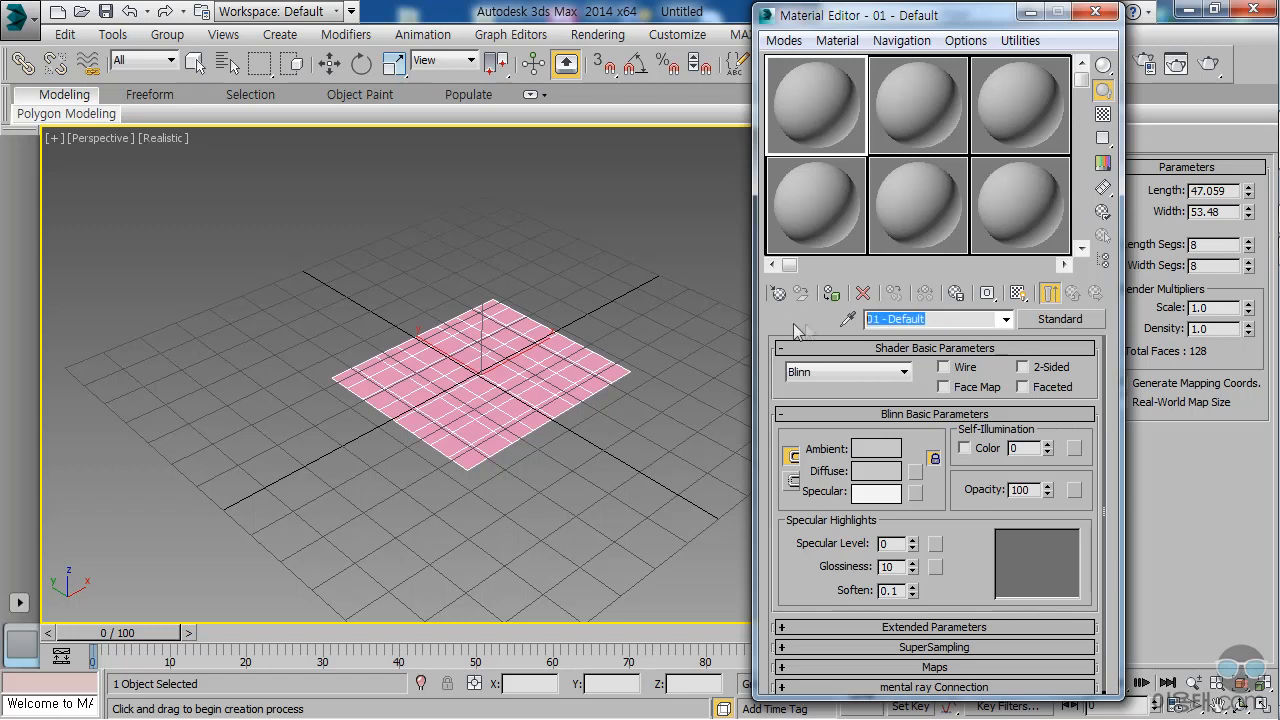
pyautogui.write('dl')
pyautogui.press('BackSpace')
pyautogui.press('BackSpace')
pyautogui.write('잎사귀')
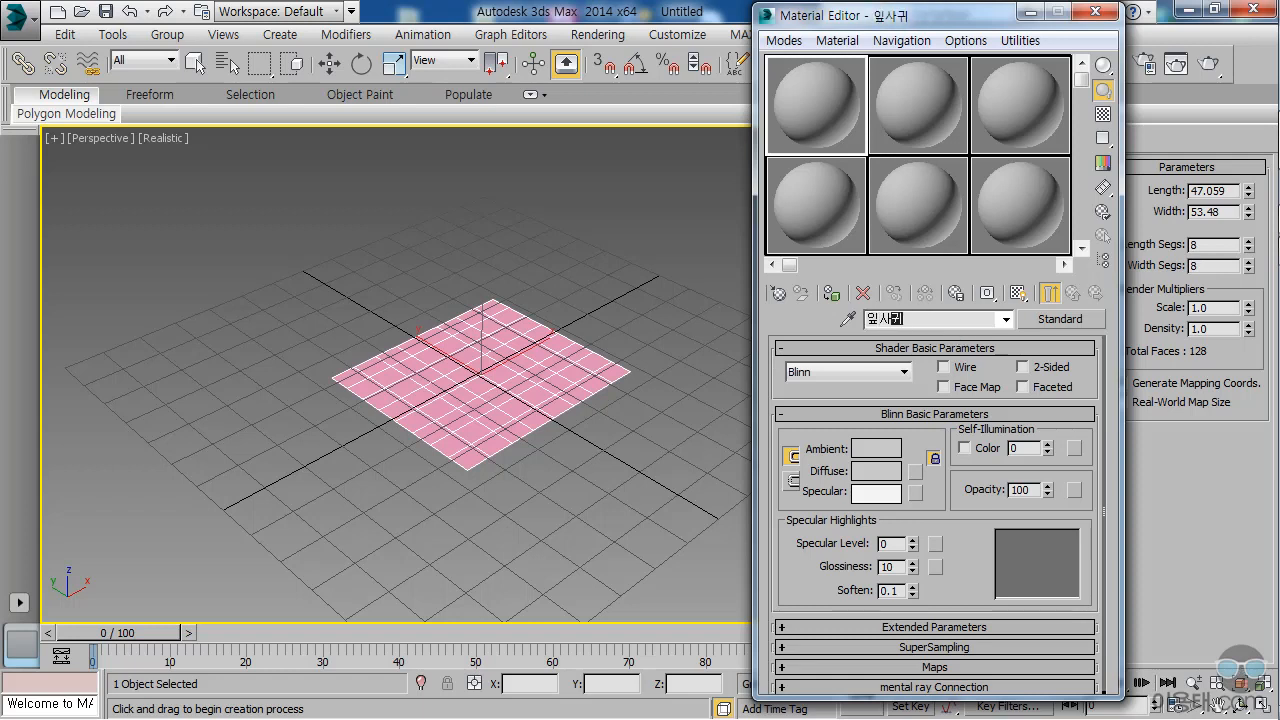
pyautogui.click(806, 332)
# Step: Load the bitmap 잎사귀_맵.jpg from the 학습자료 folder on drive D: as the material's diffuse map
pyautogui.click(916, 474)
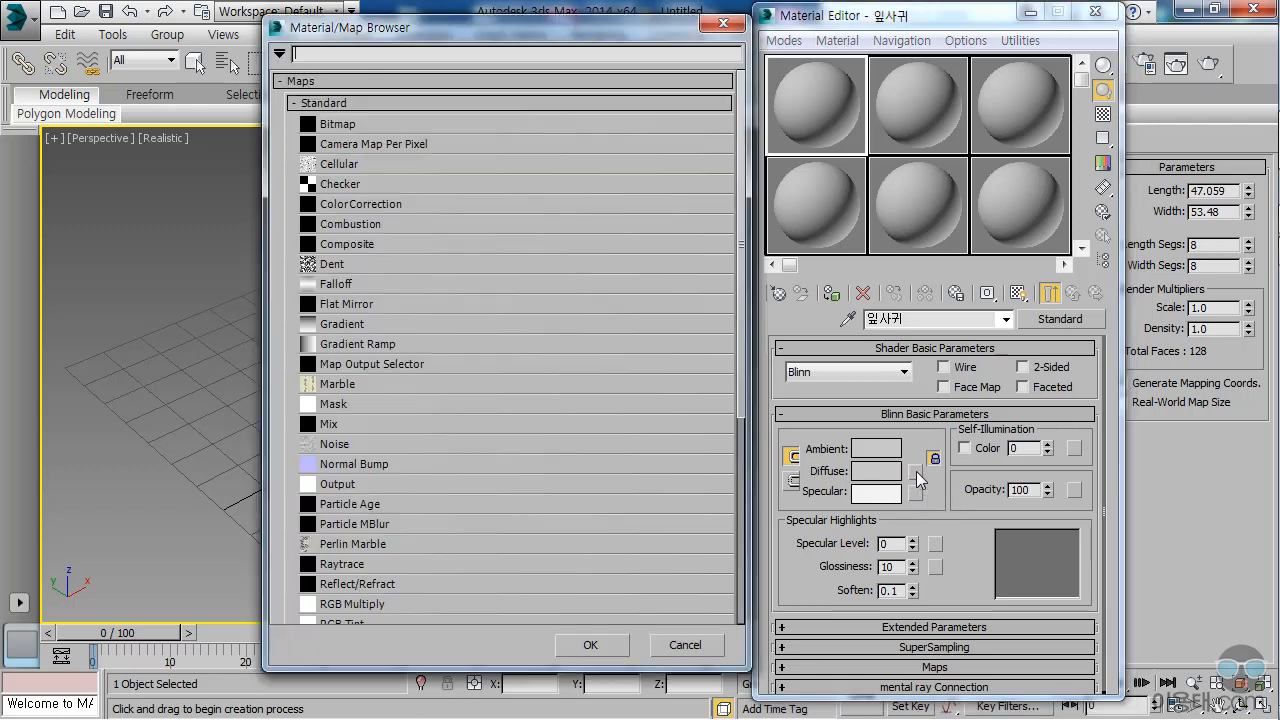
pyautogui.doubleClick(340, 124)
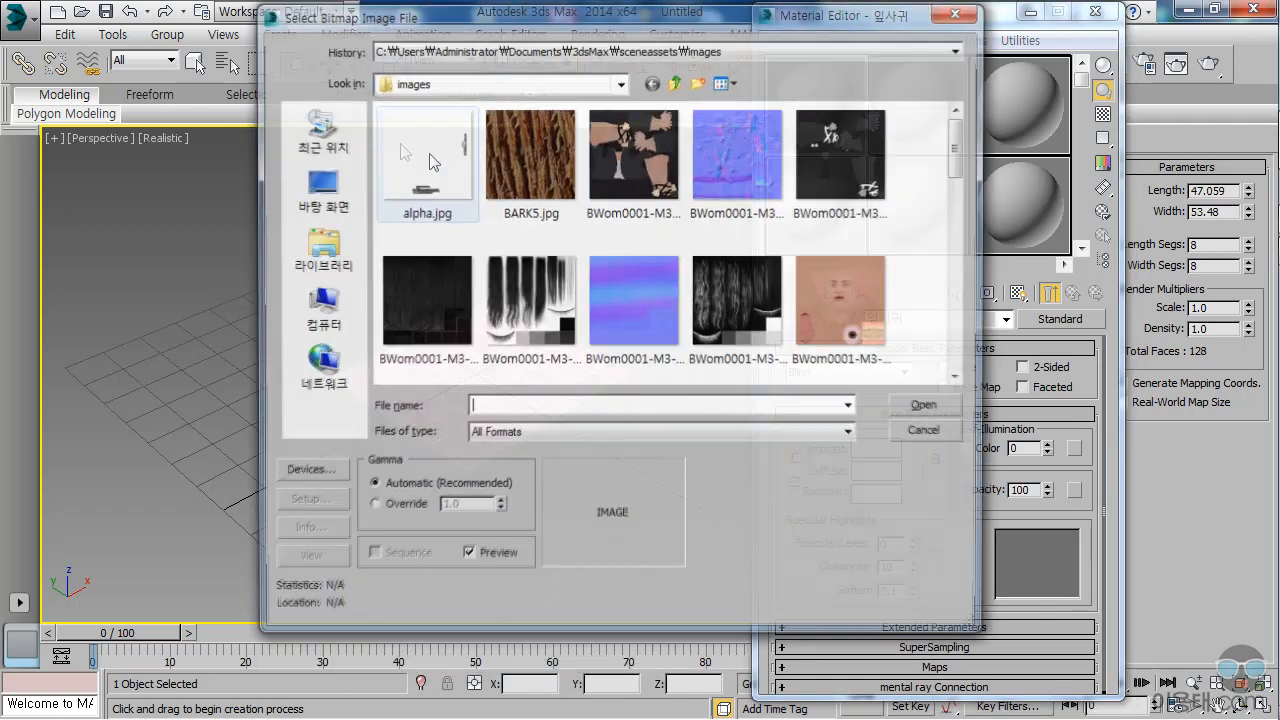
pyautogui.click(620, 82)
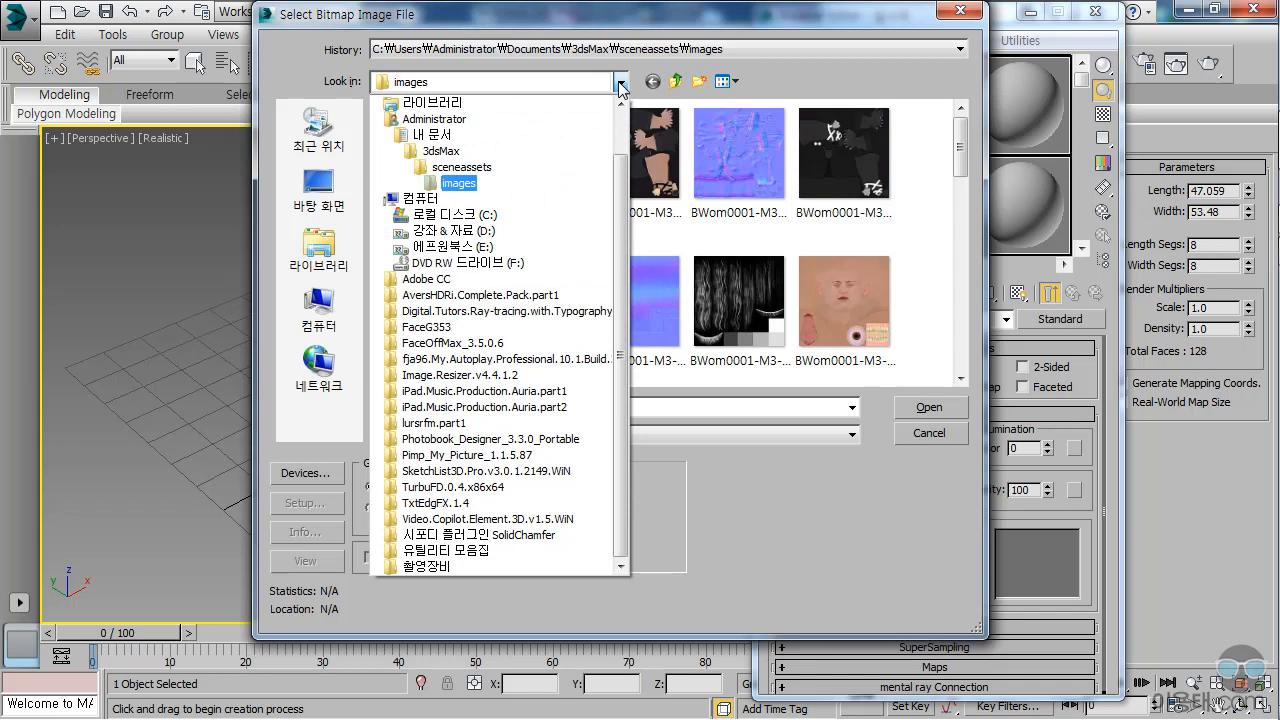
pyautogui.click(450, 230)
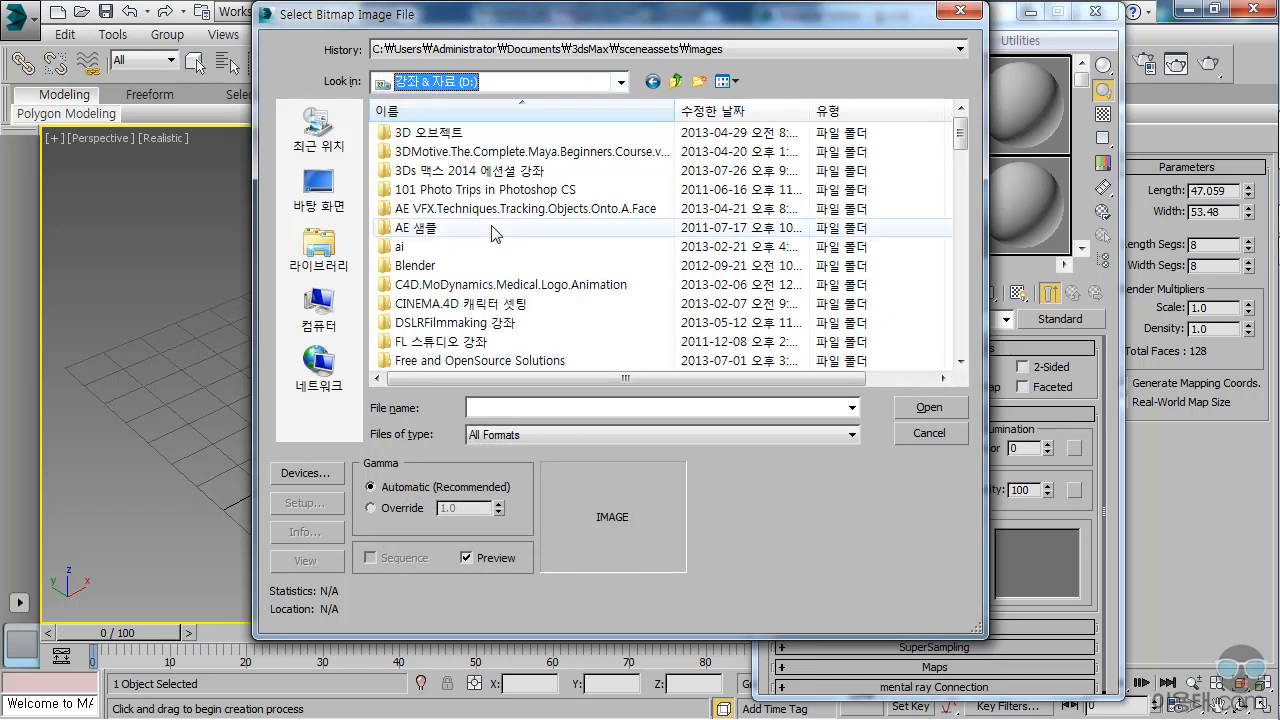
pyautogui.doubleClick(495, 172)
pyautogui.doubleClick(435, 151)
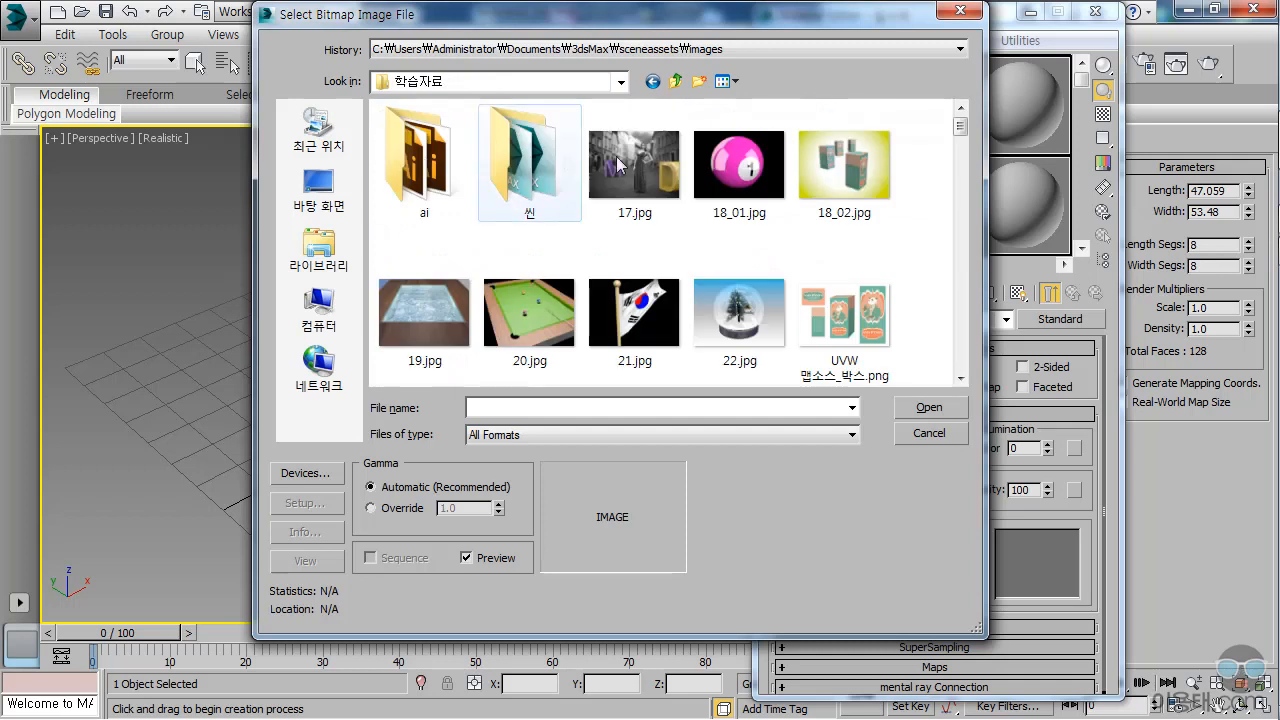
pyautogui.moveTo(960, 126); pyautogui.dragTo(953, 293)
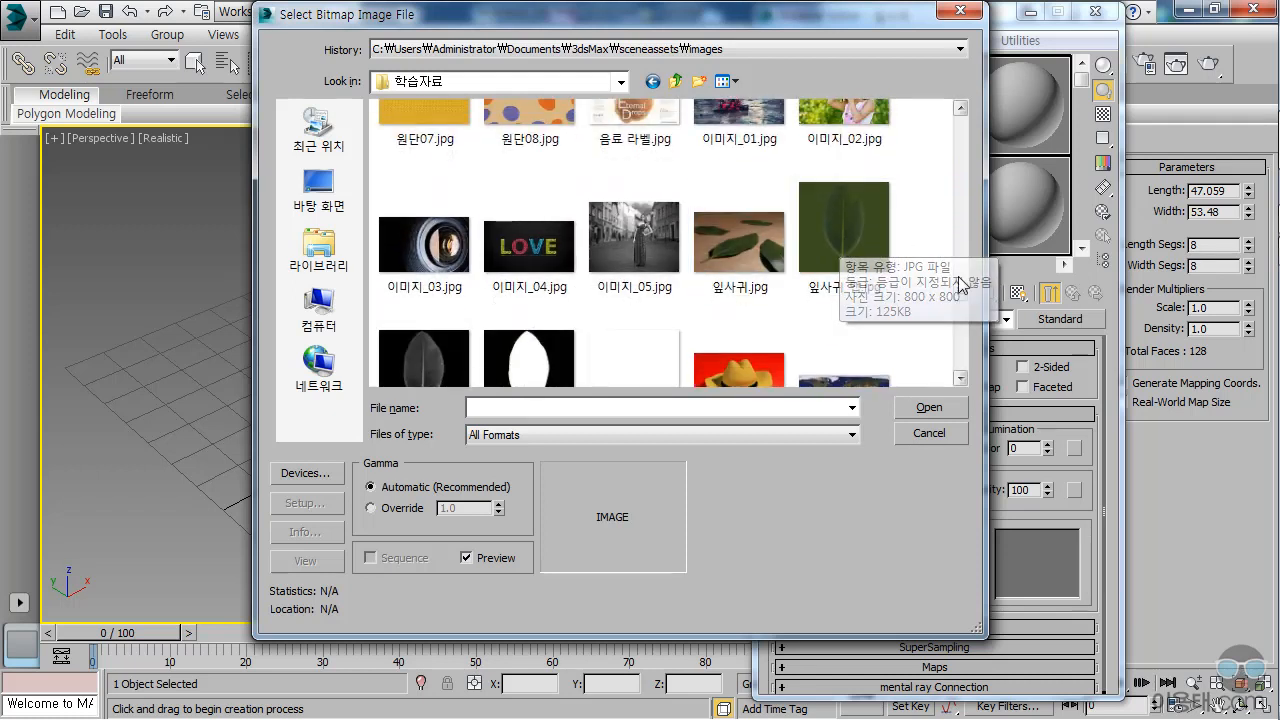
pyautogui.click(873, 266)
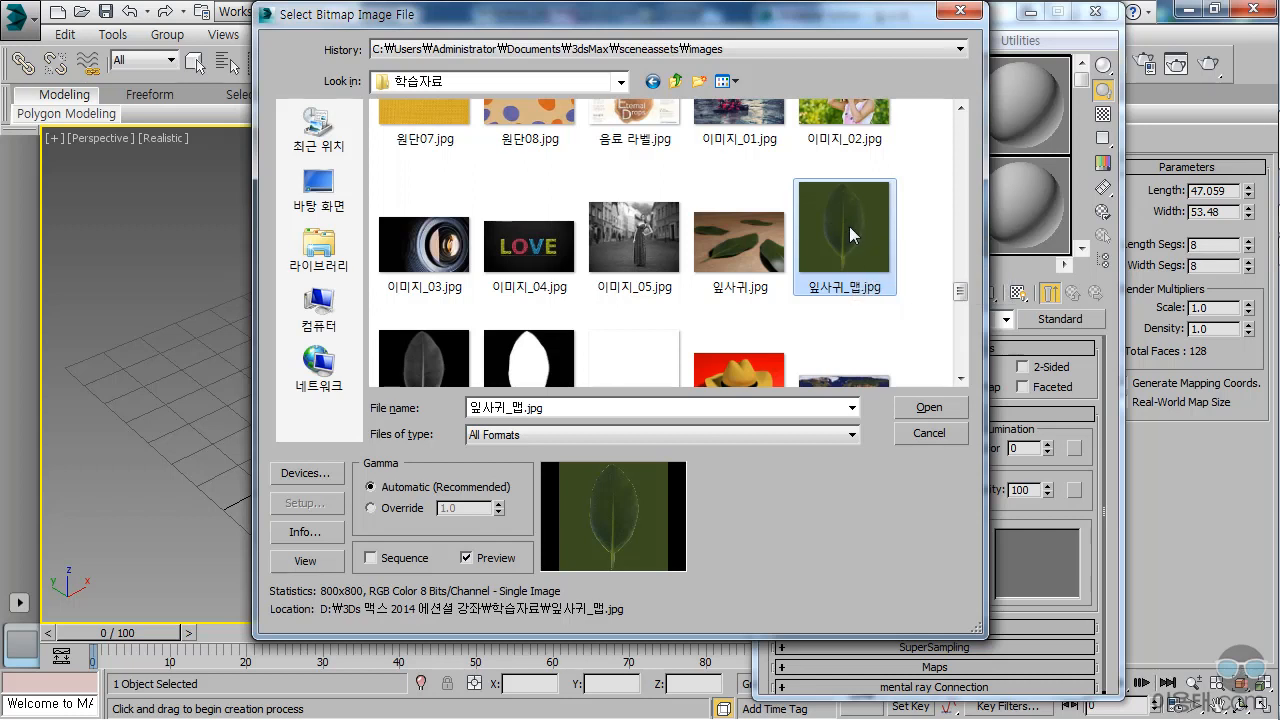
pyautogui.click(928, 410)
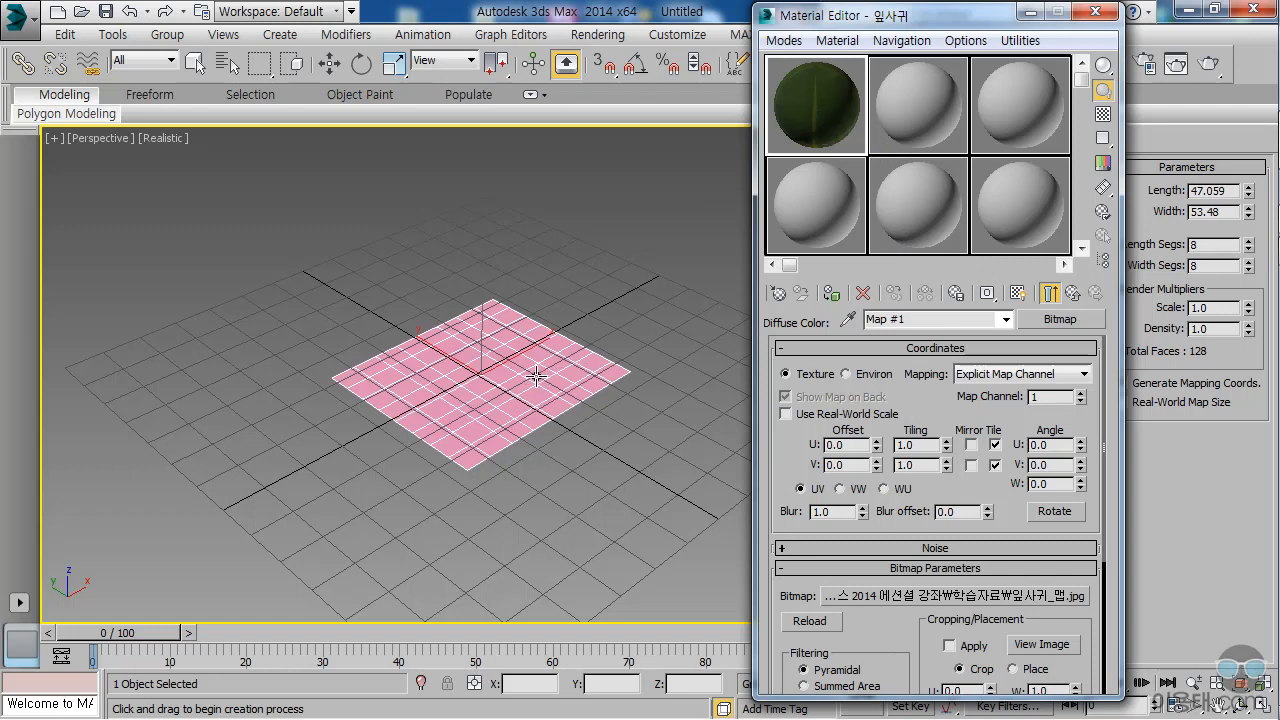
# Step: Assign the leaf material to the selected plane and render the perspective view to check the texture
pyautogui.click(833, 293)
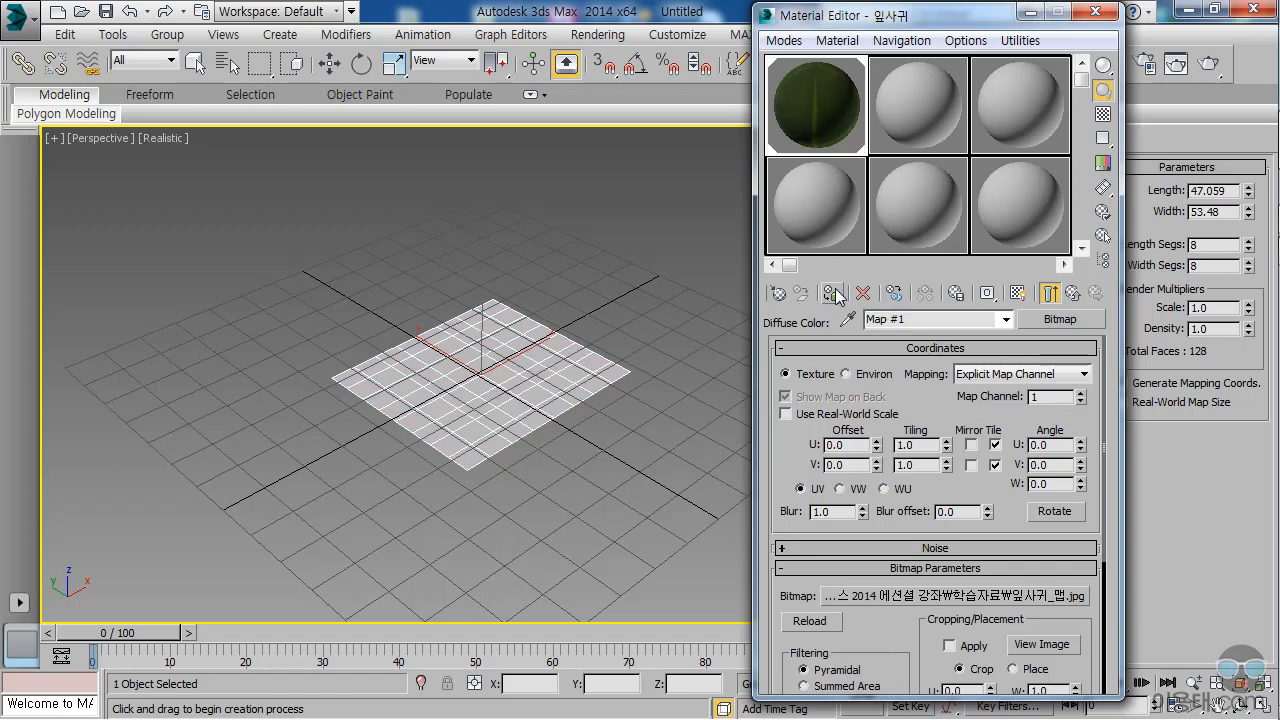
pyautogui.click(1176, 63)
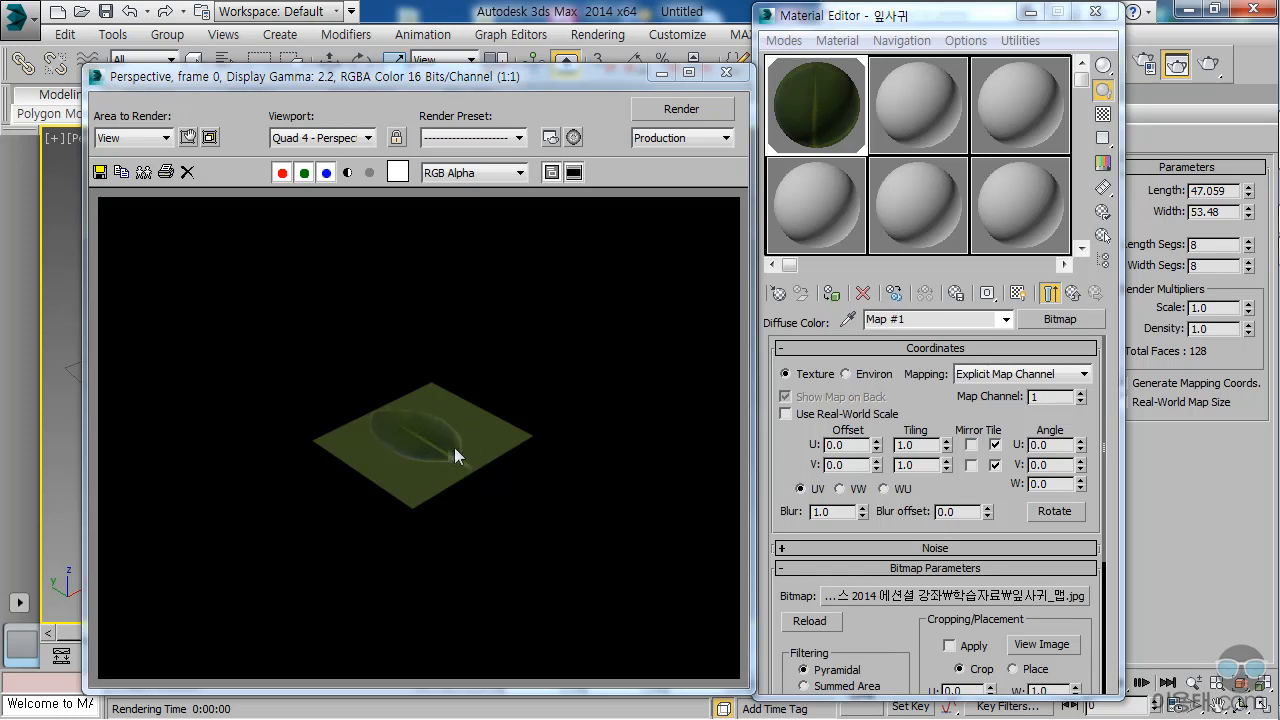
pyautogui.click(726, 73)
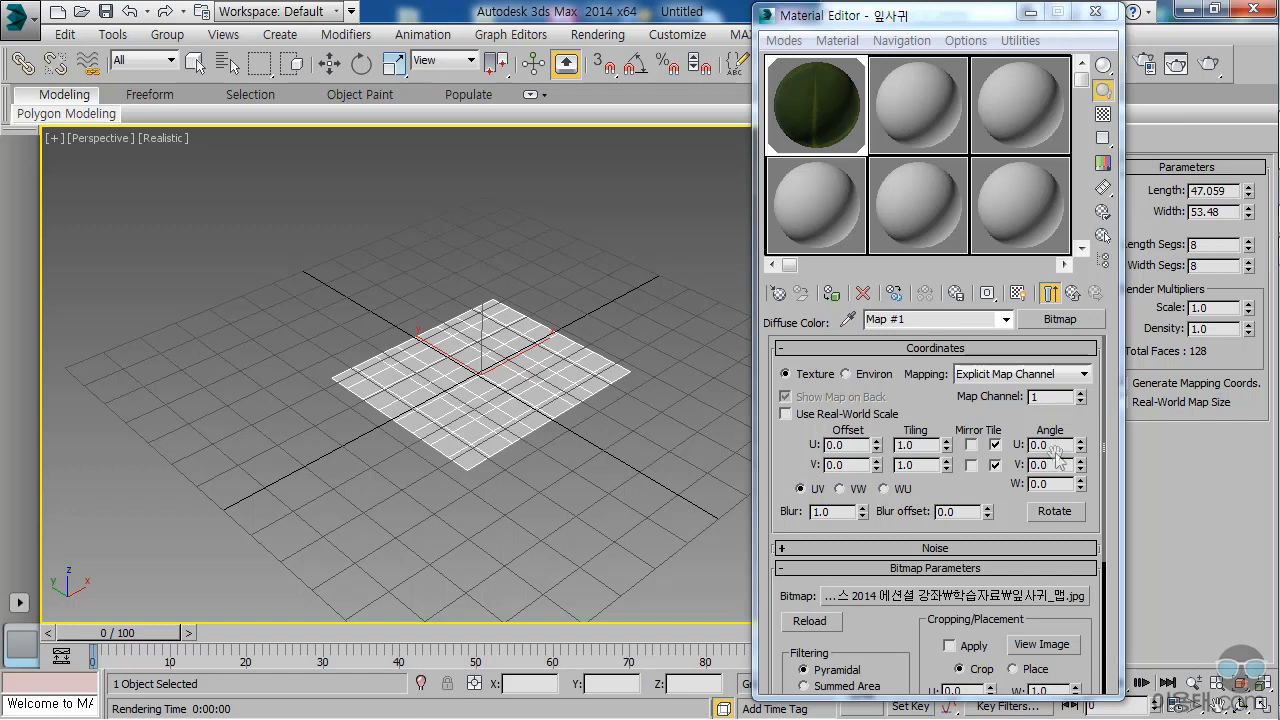
# Step: Set the diffuse bitmap's W angle to 90 and render the view to check the leaf's orientation
pyautogui.doubleClick(1048, 484)
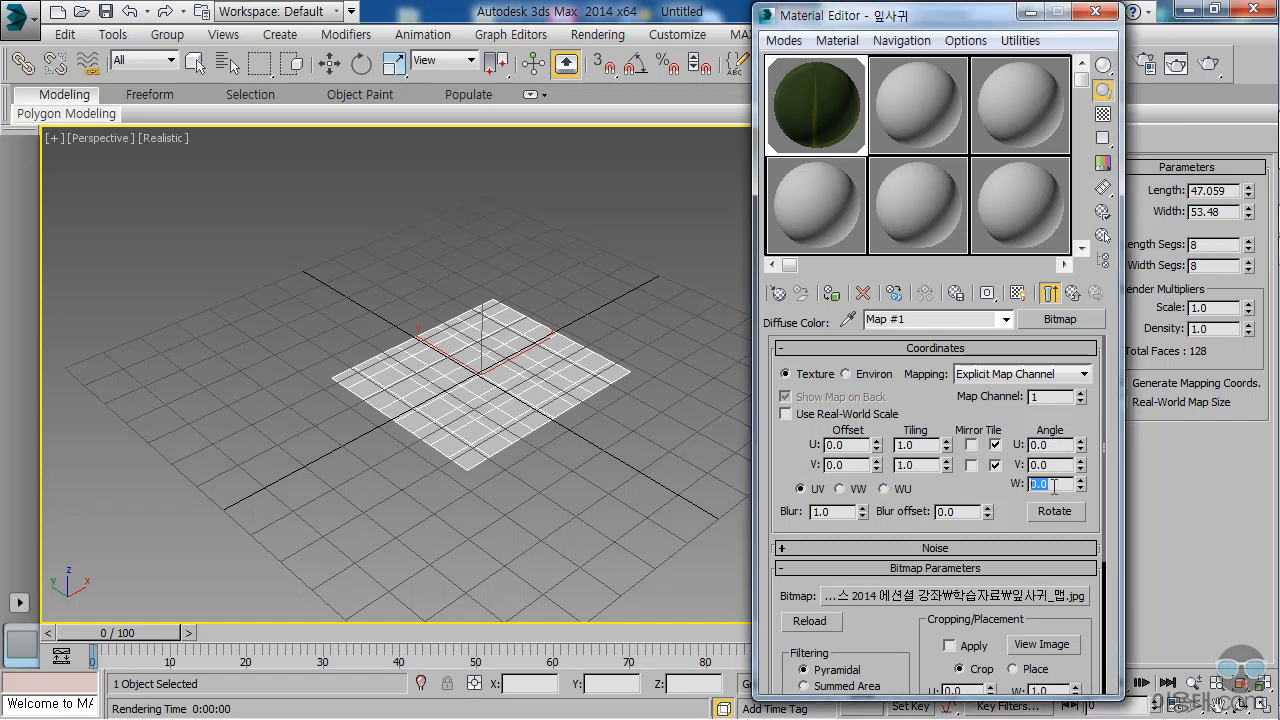
pyautogui.write('90')
pyautogui.press('Return')
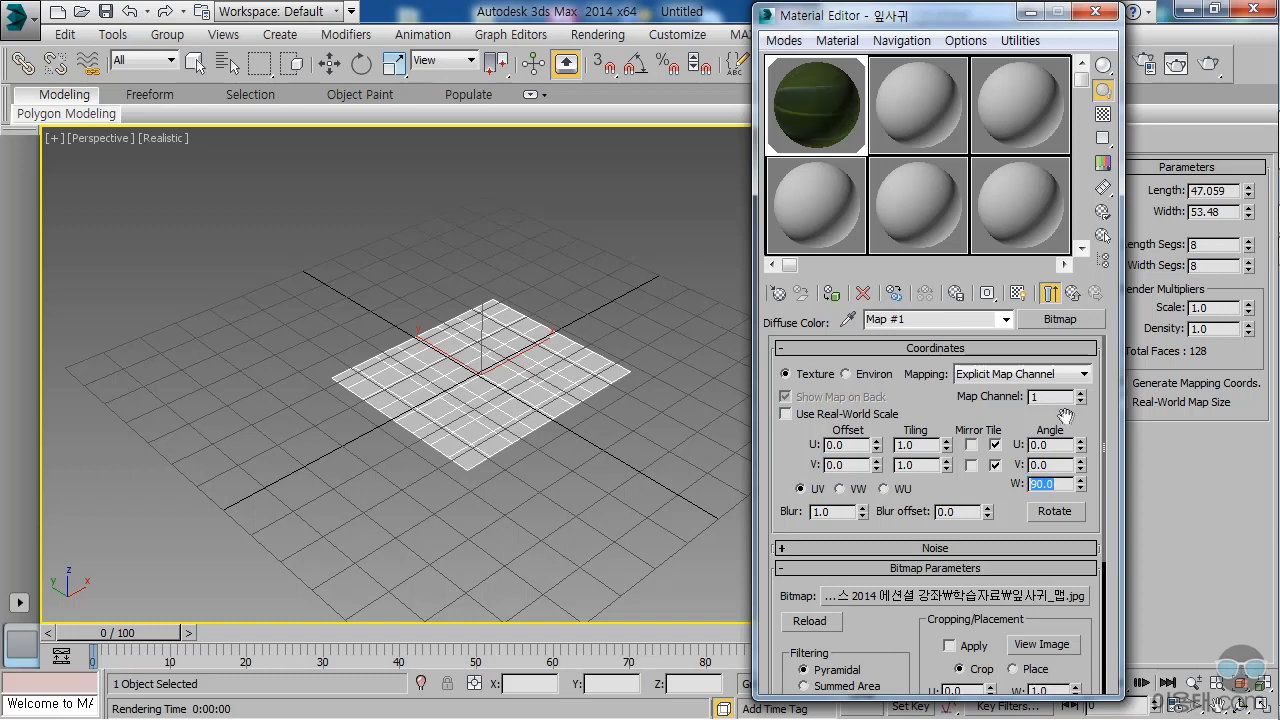
pyautogui.click(1211, 62)
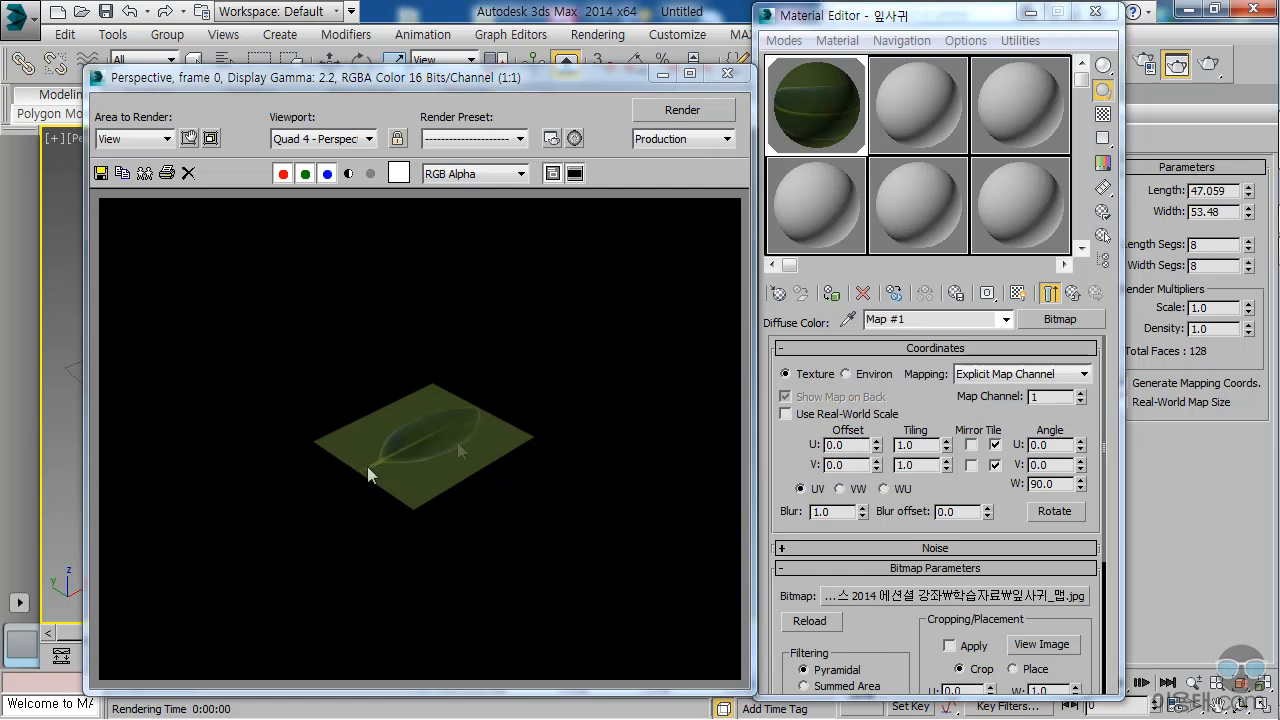
pyautogui.click(727, 72)
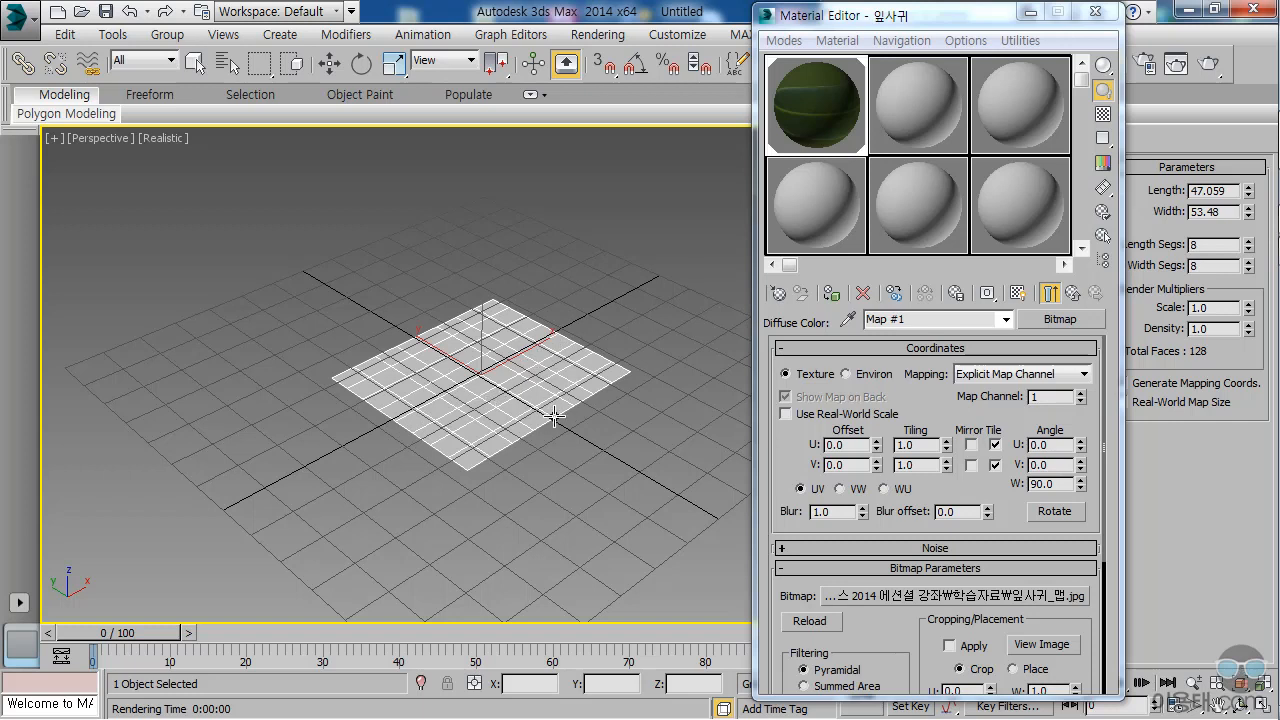
# Step: Load the bitmap 잎사귀_알파.jpg as the leaf material's opacity map and render the view to check the cutout
pyautogui.click(1072, 294)
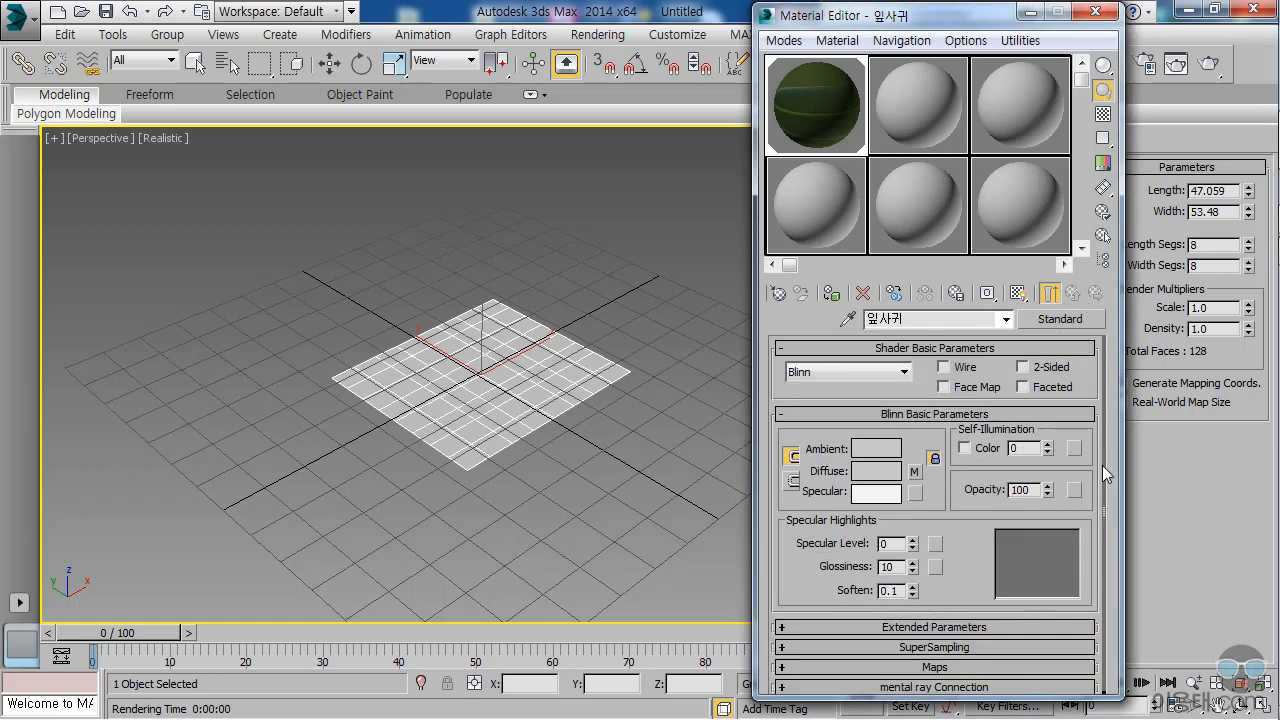
pyautogui.moveTo(1104, 468); pyautogui.dragTo(1106, 614)
pyautogui.click(928, 665)
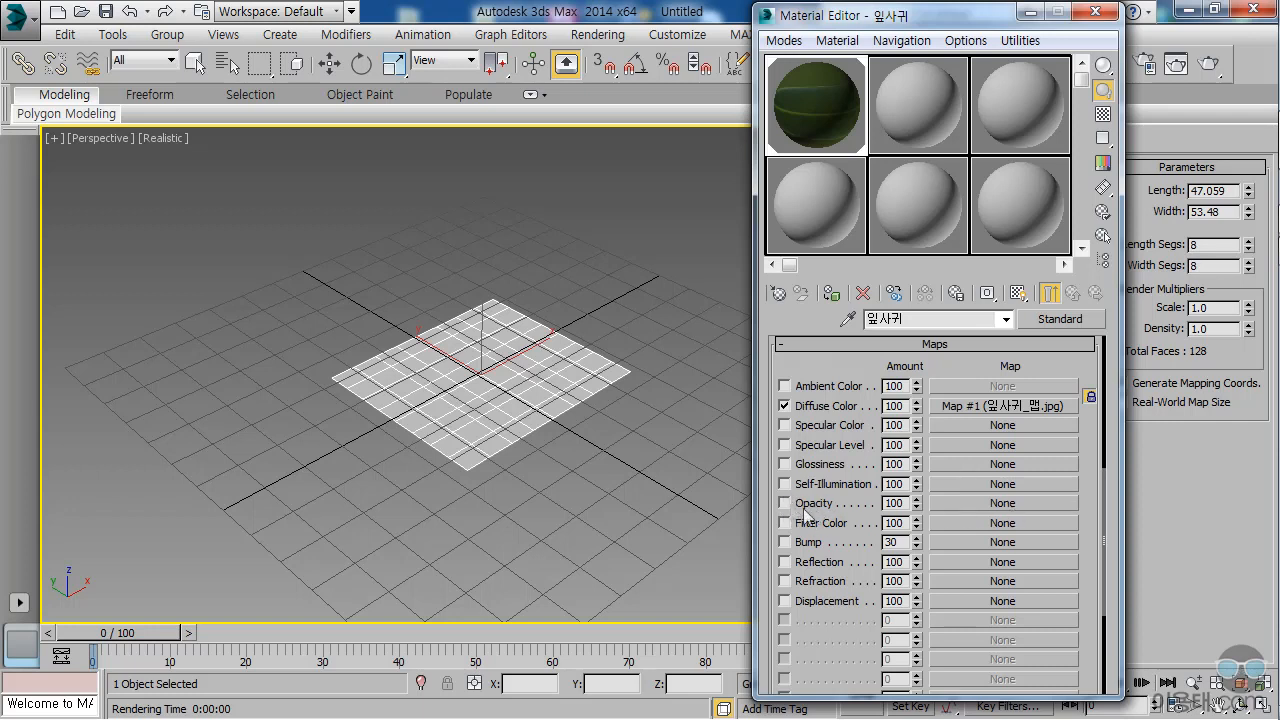
pyautogui.click(1028, 506)
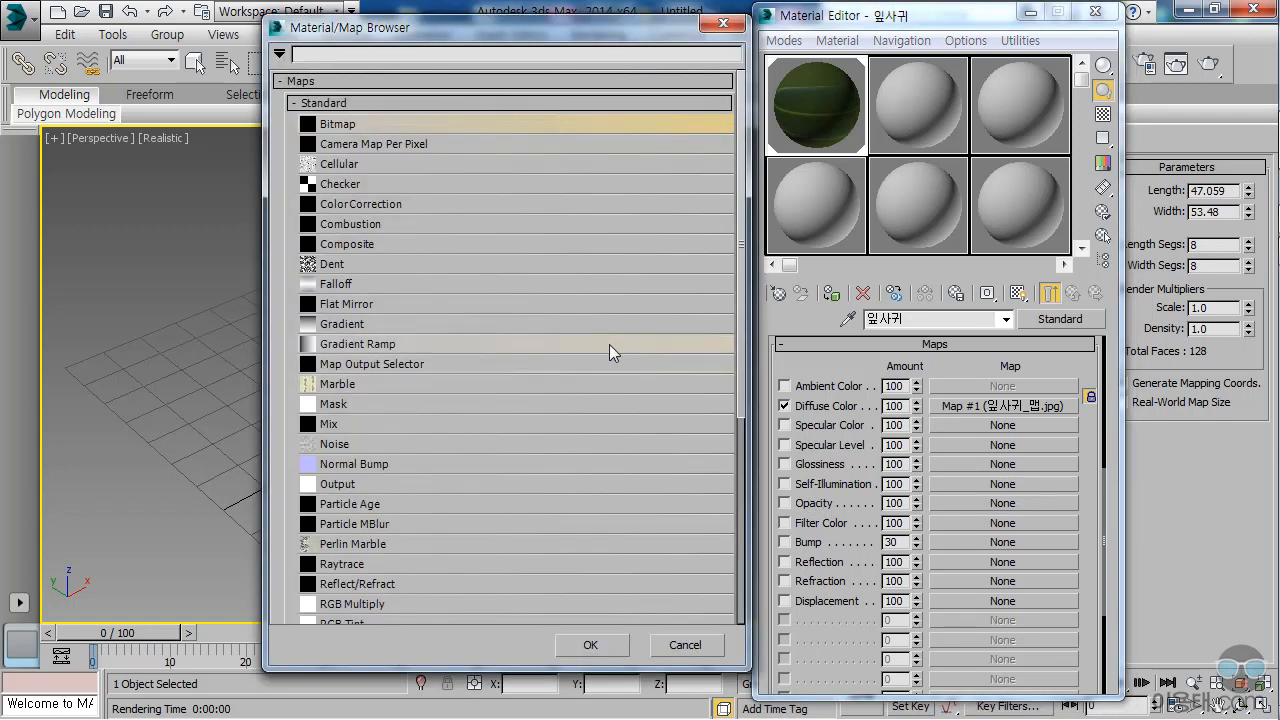
pyautogui.doubleClick(361, 124)
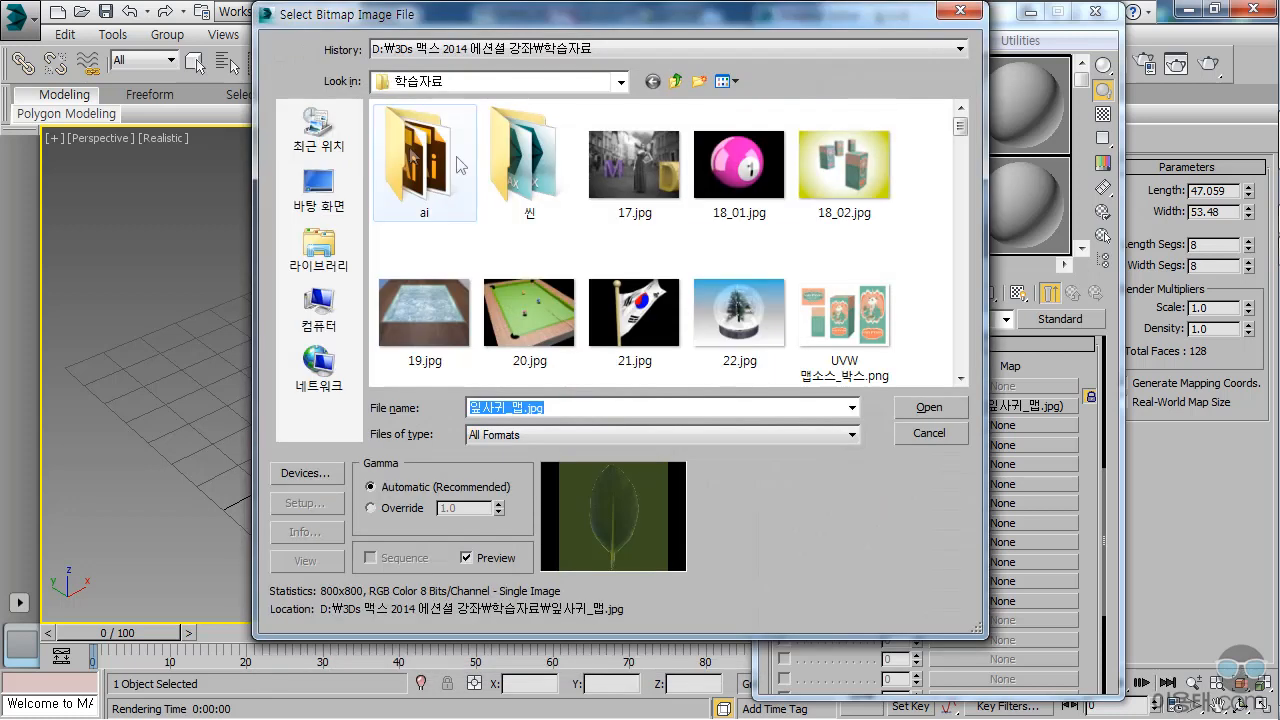
pyautogui.moveTo(961, 114); pyautogui.dragTo(962, 290)
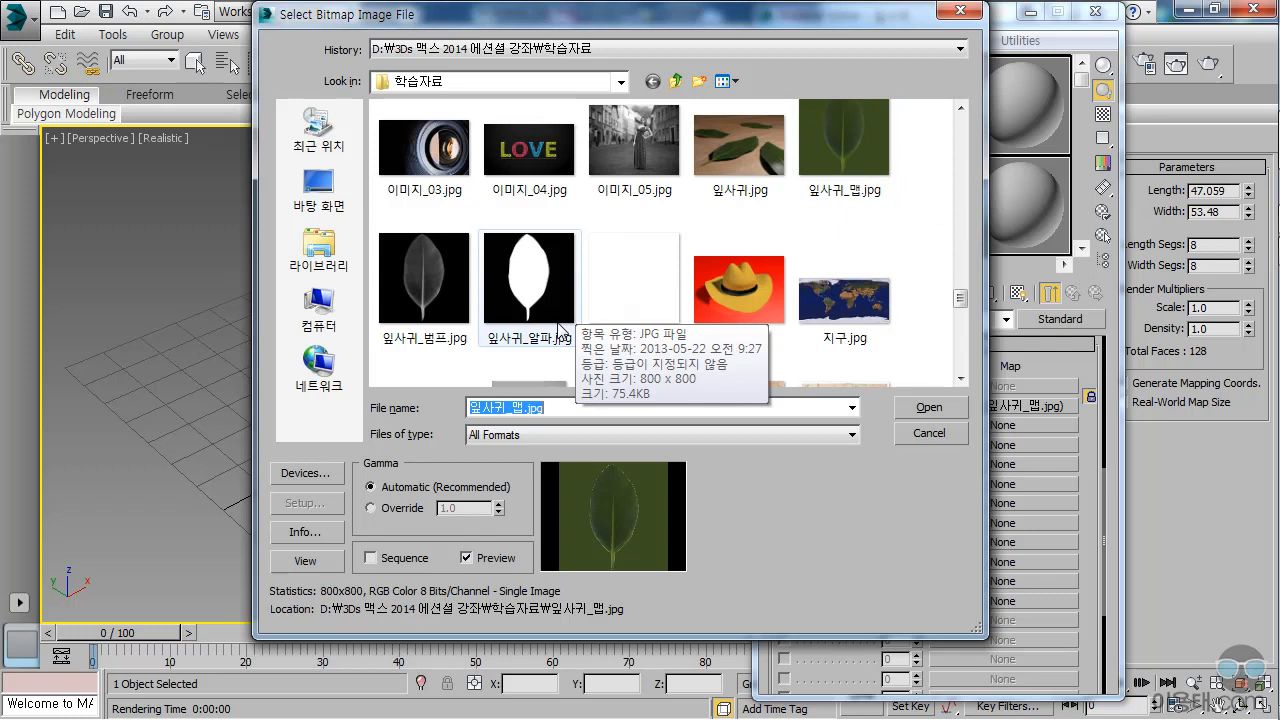
pyautogui.click(524, 346)
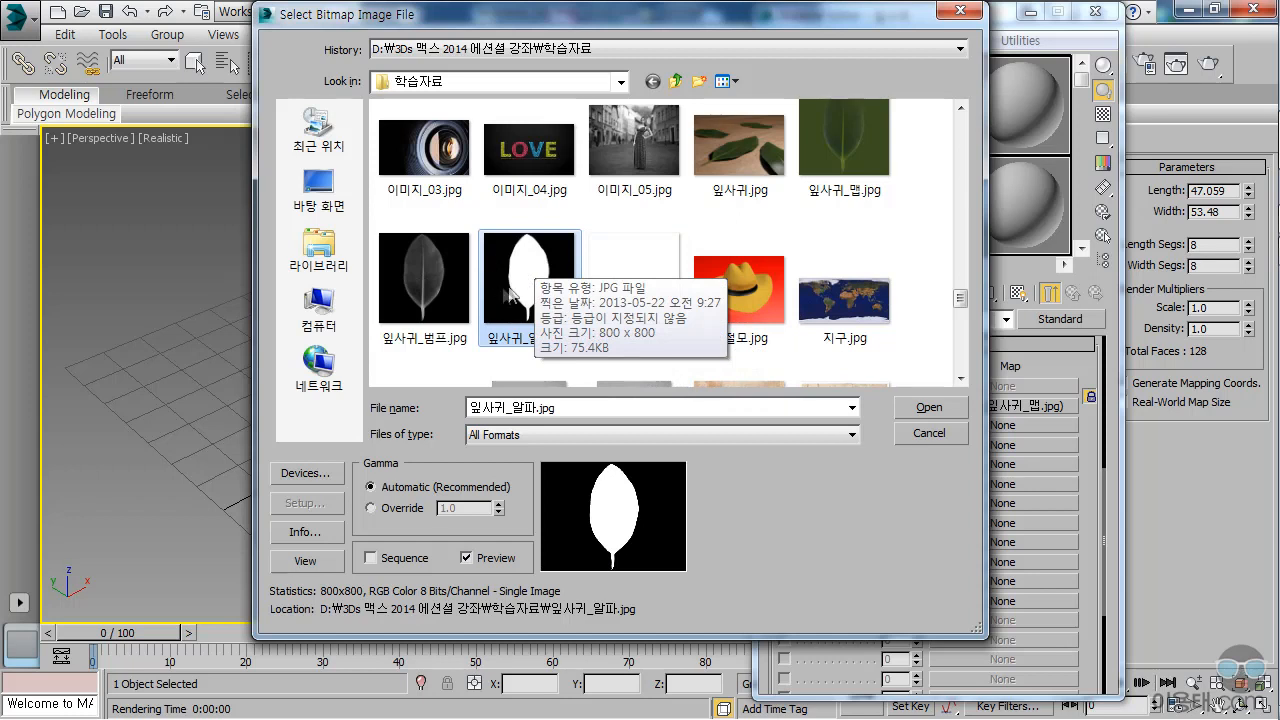
pyautogui.click(938, 408)
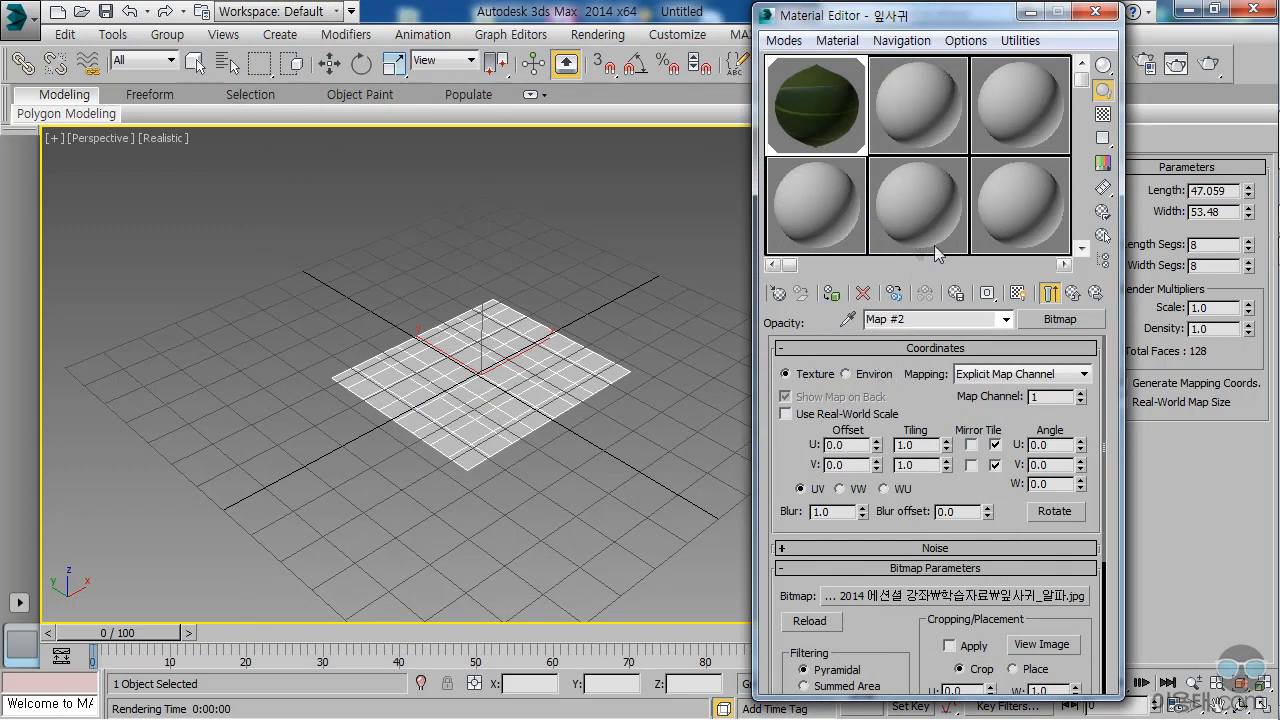
pyautogui.click(1176, 63)
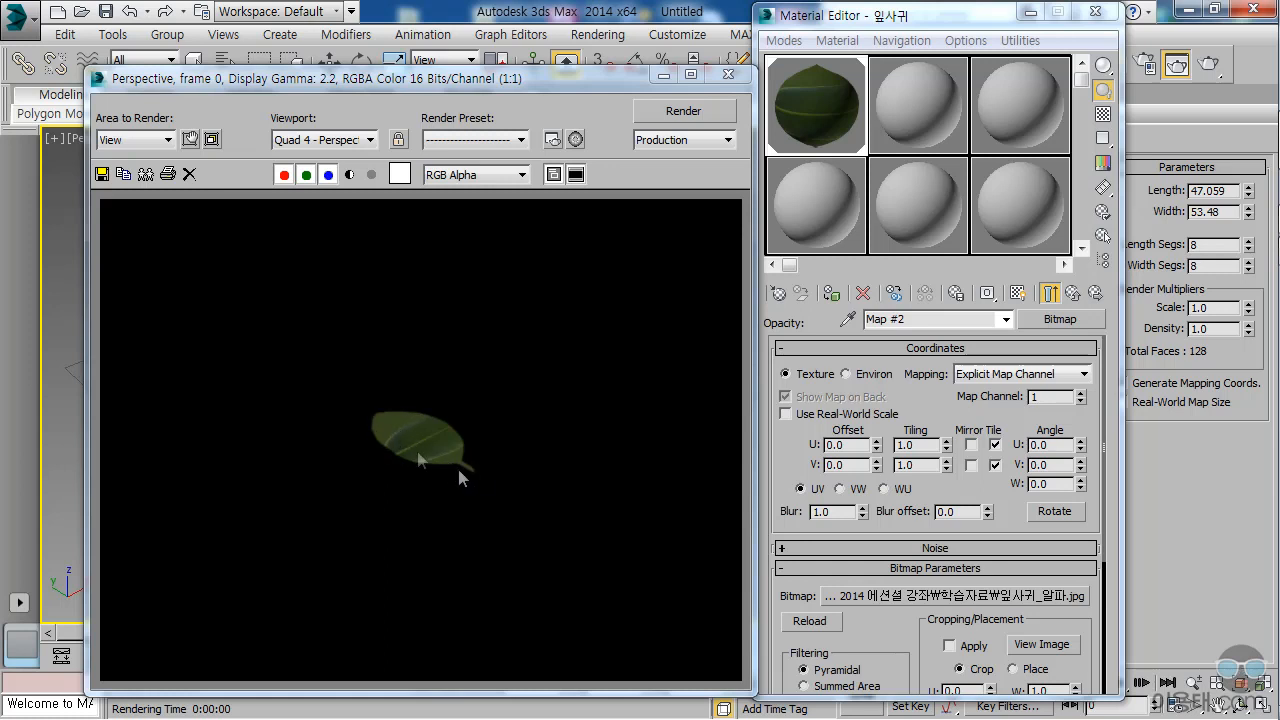
pyautogui.click(728, 76)
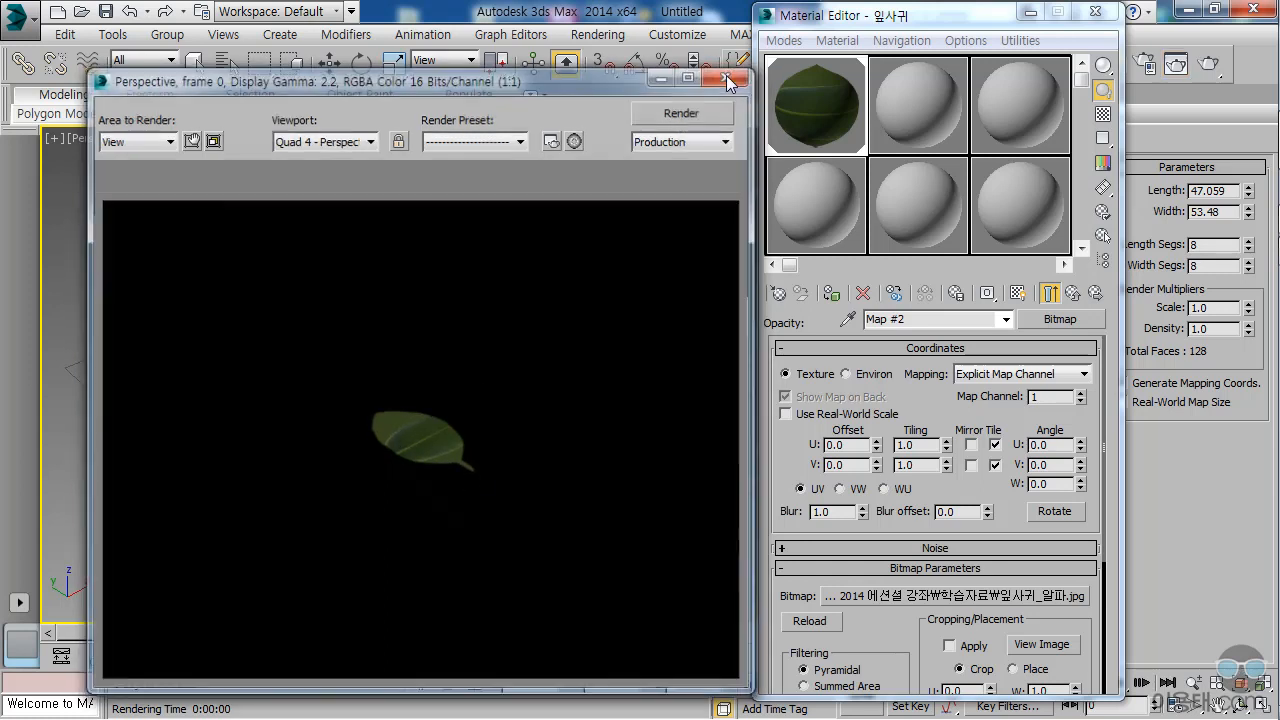
# Step: Set the opacity bitmap's W angle to 90 and render the view to check its alignment with the leaf texture
pyautogui.moveTo(1055, 484); pyautogui.dragTo(1025, 484)
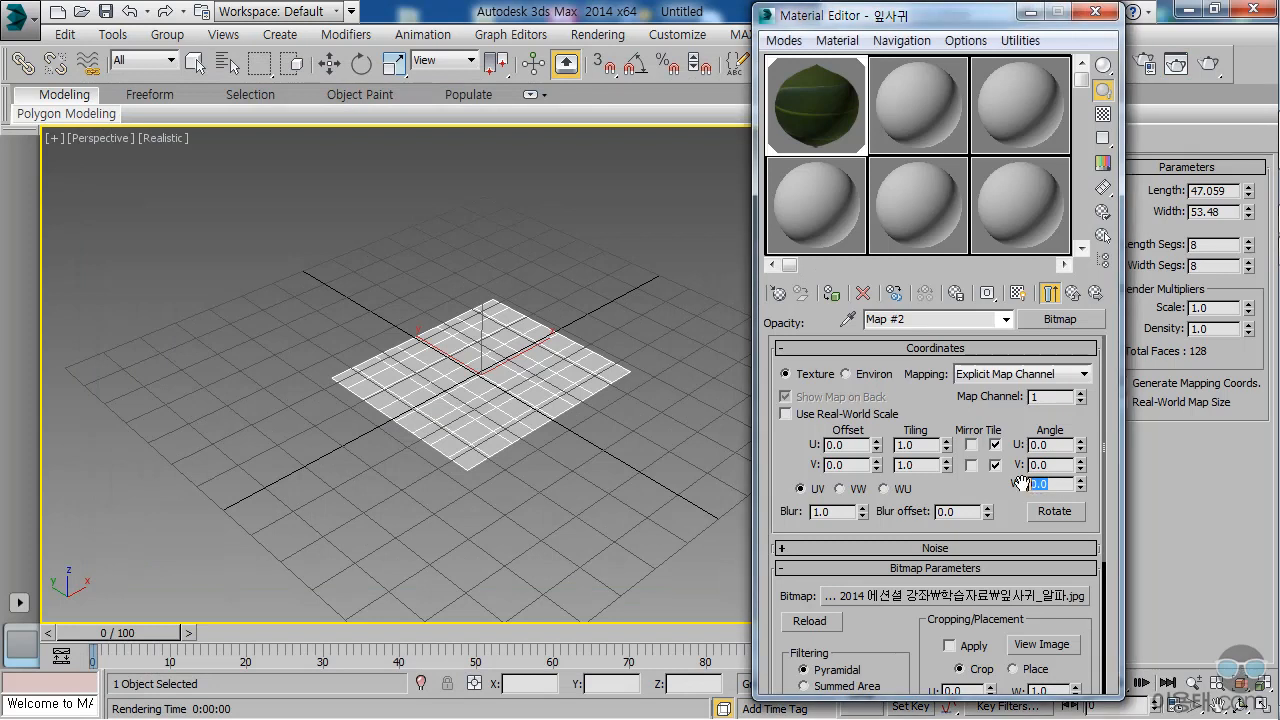
pyautogui.write('90')
pyautogui.press('Return')
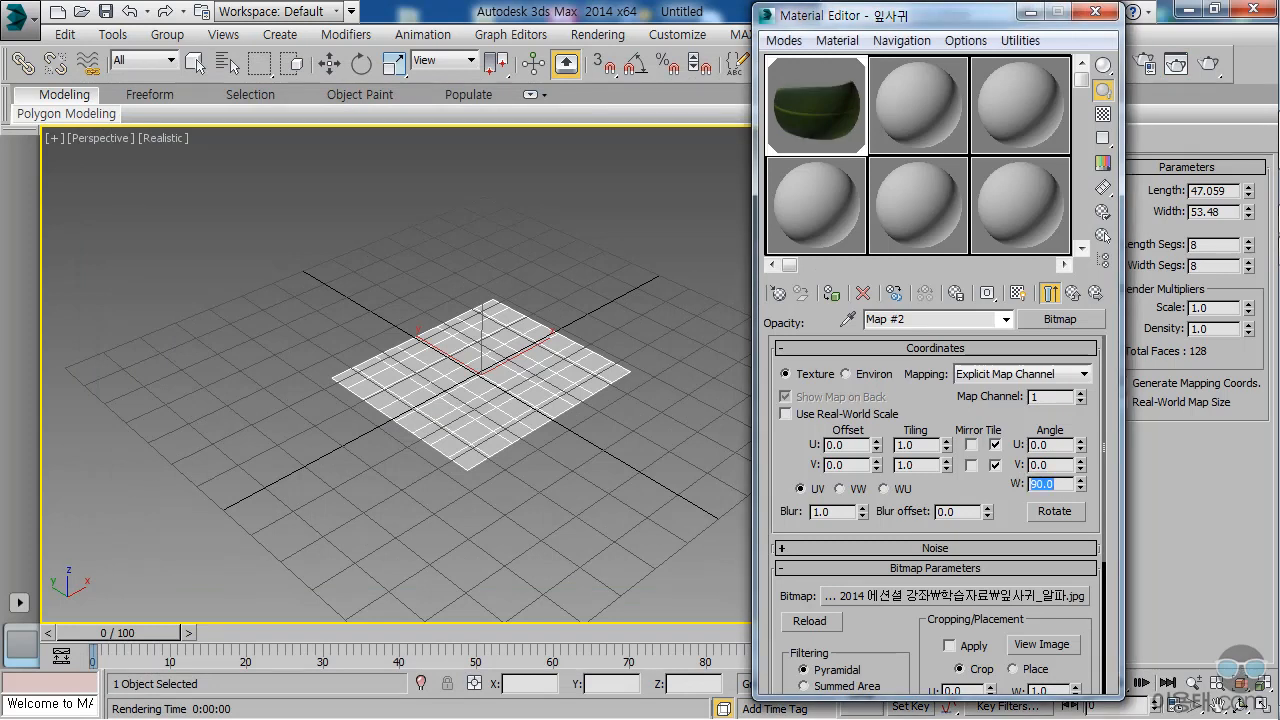
pyautogui.click(1208, 64)
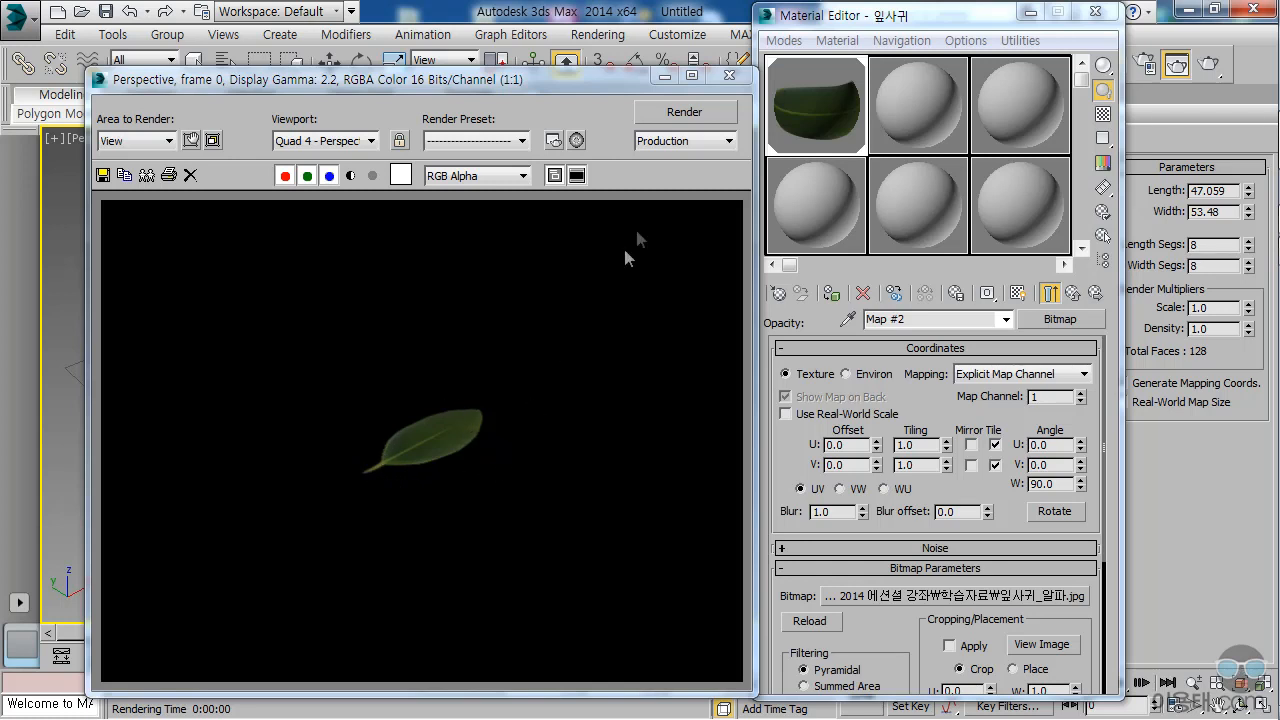
pyautogui.click(729, 75)
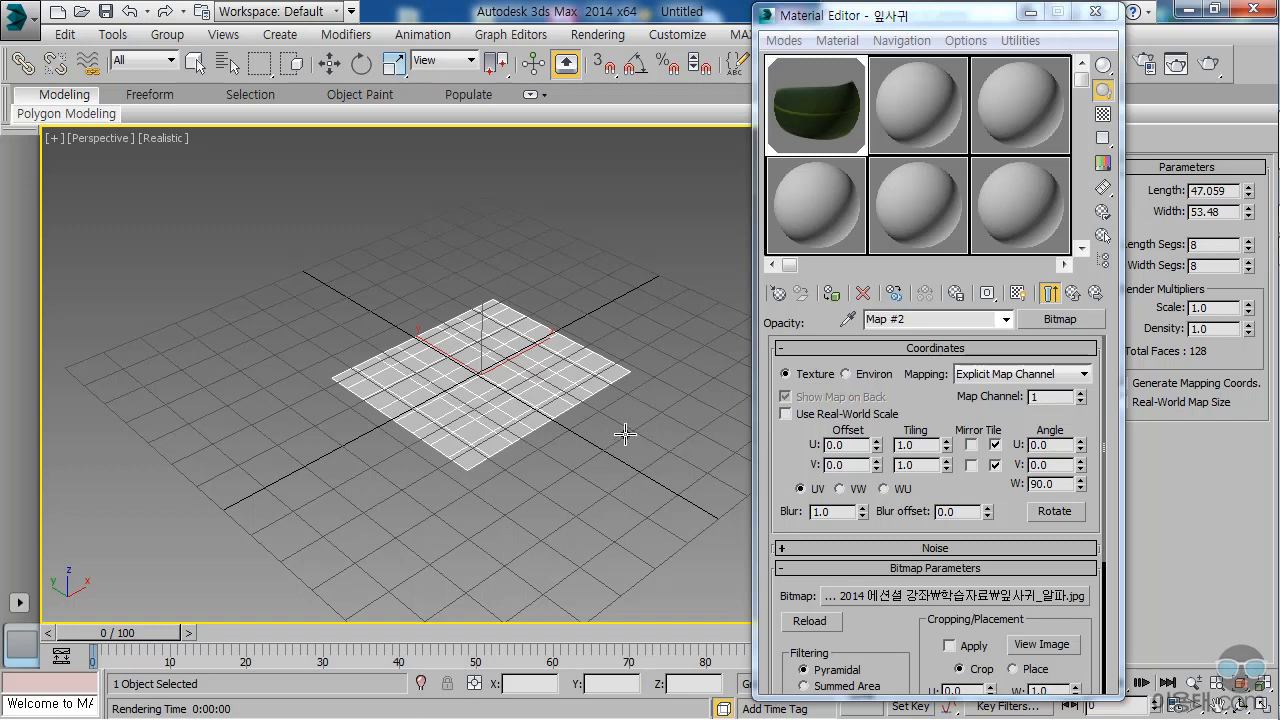
# Step: Set the leaf material's bump amount to 70 and load the bitmap 잎사귀_범프.jpg as its bump map
pyautogui.click(1073, 293)
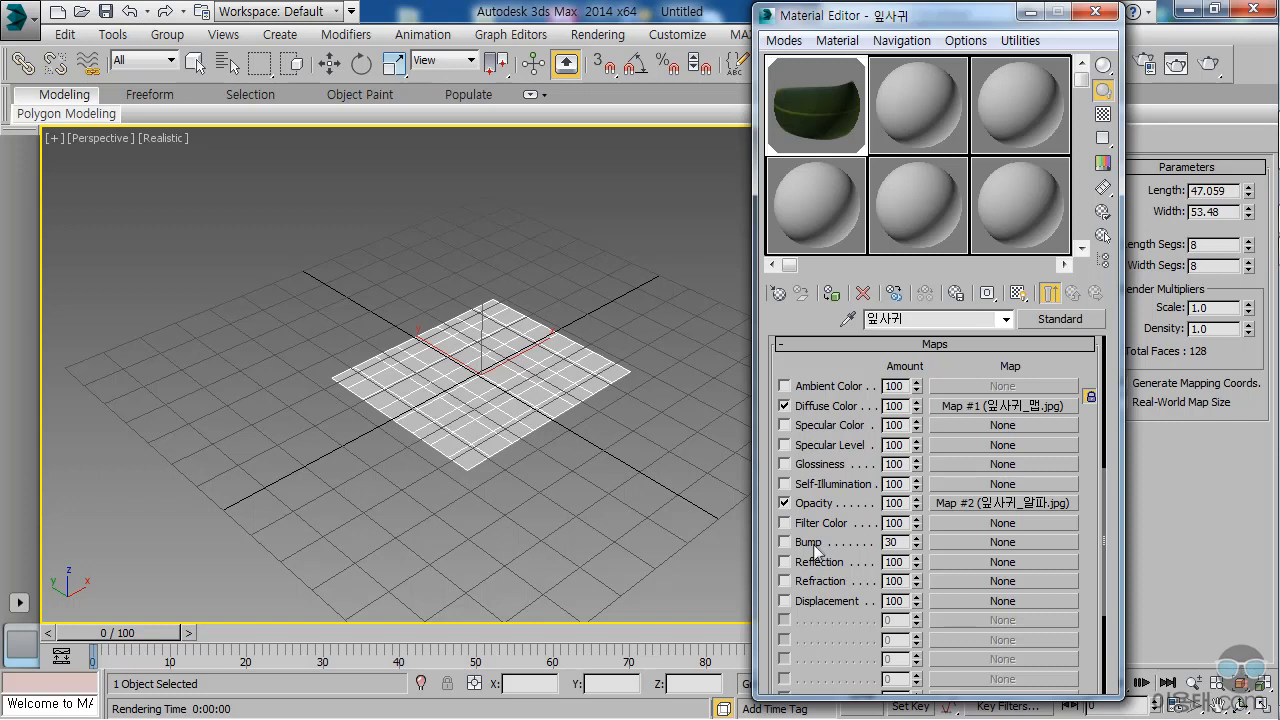
pyautogui.doubleClick(900, 542)
pyautogui.write('70')
pyautogui.click(1012, 549)
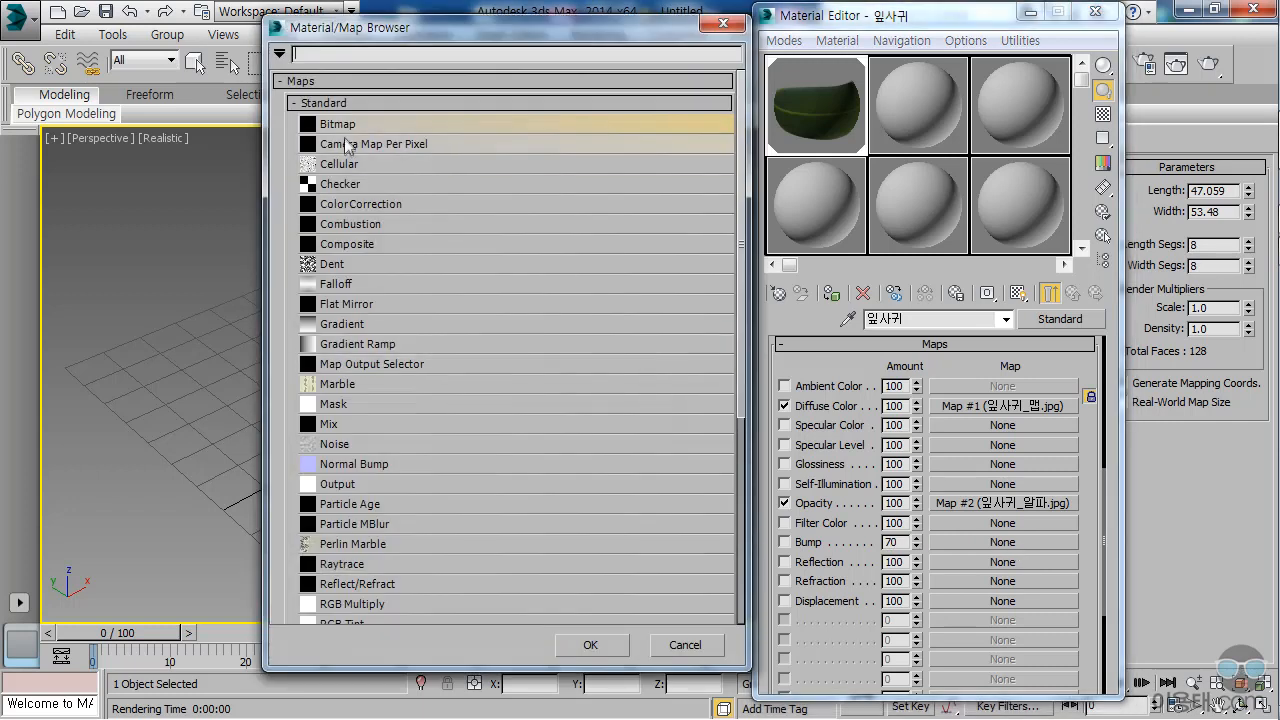
pyautogui.doubleClick(340, 124)
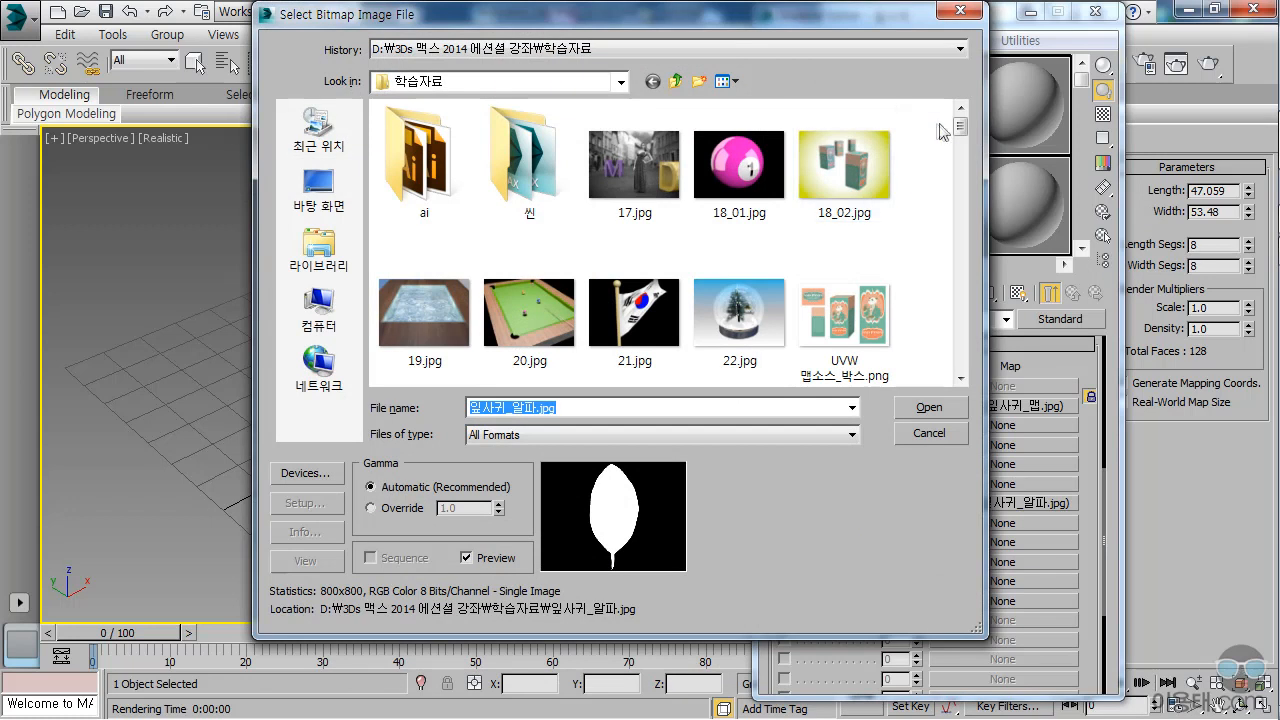
pyautogui.moveTo(961, 131); pyautogui.dragTo(961, 299)
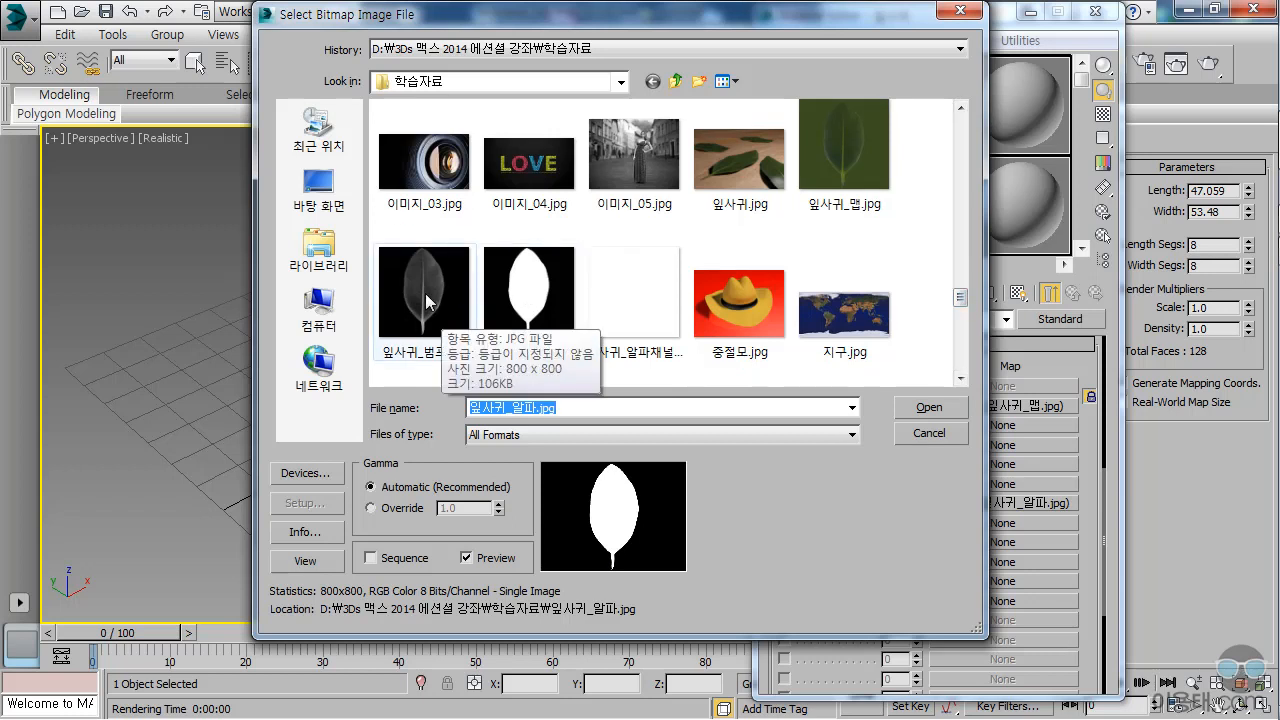
pyautogui.click(427, 340)
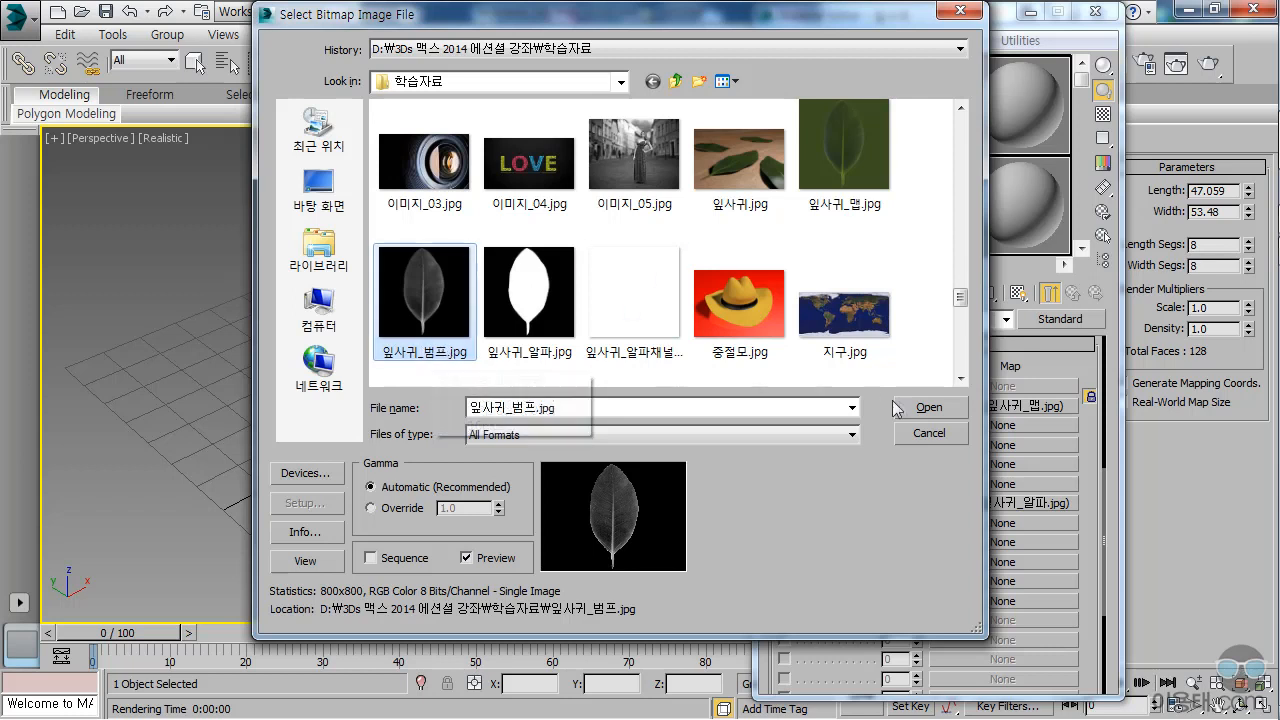
pyautogui.click(929, 408)
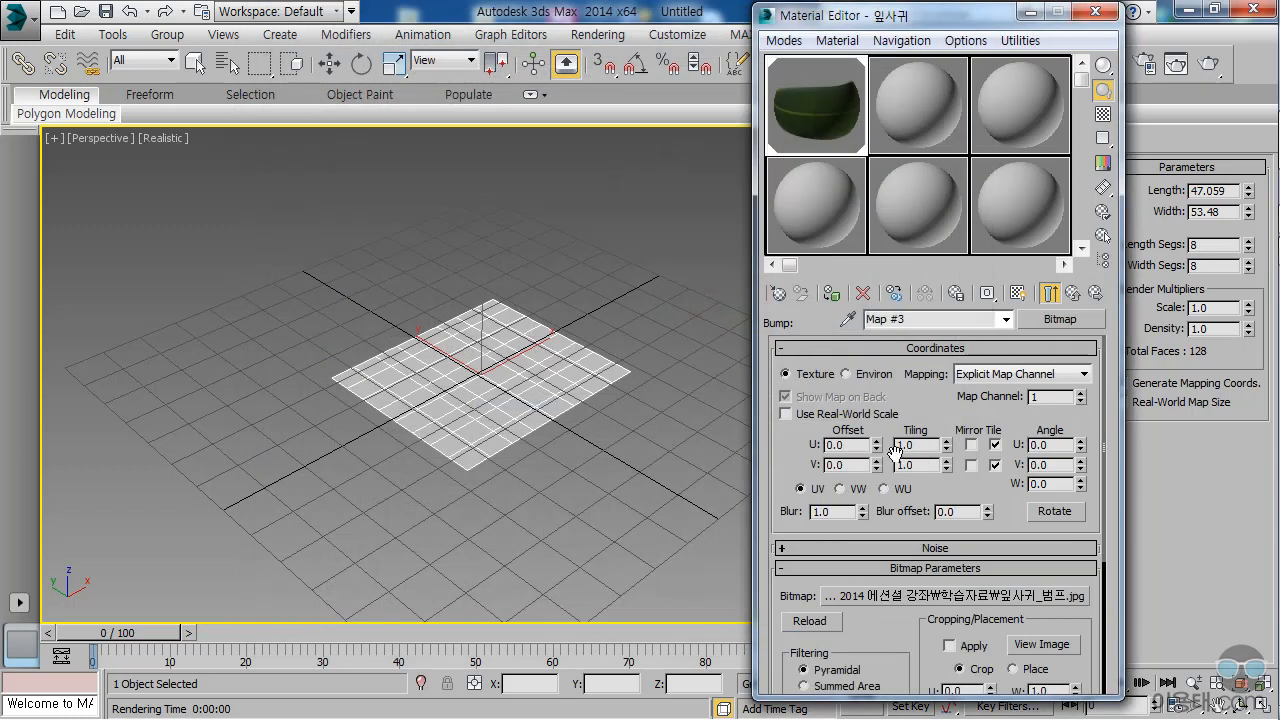
# Step: Set the bump bitmap's W angle to 90 and render the perspective view to check the leaf
pyautogui.doubleClick(1058, 485)
pyautogui.write('90')
pyautogui.press('Return')
pyautogui.click(1211, 66)
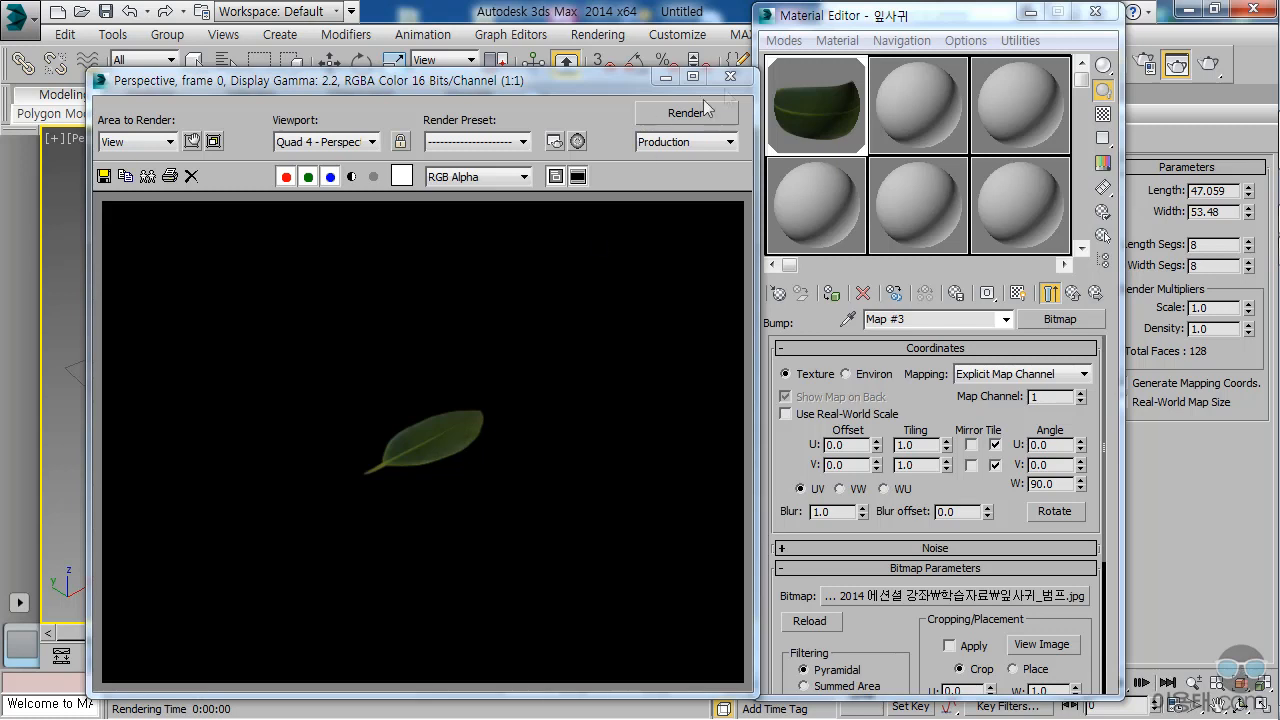
pyautogui.click(730, 75)
# Step: Render a close-up of the leaf to examine its bump detail
pyautogui.scroll(5, 709, 240)
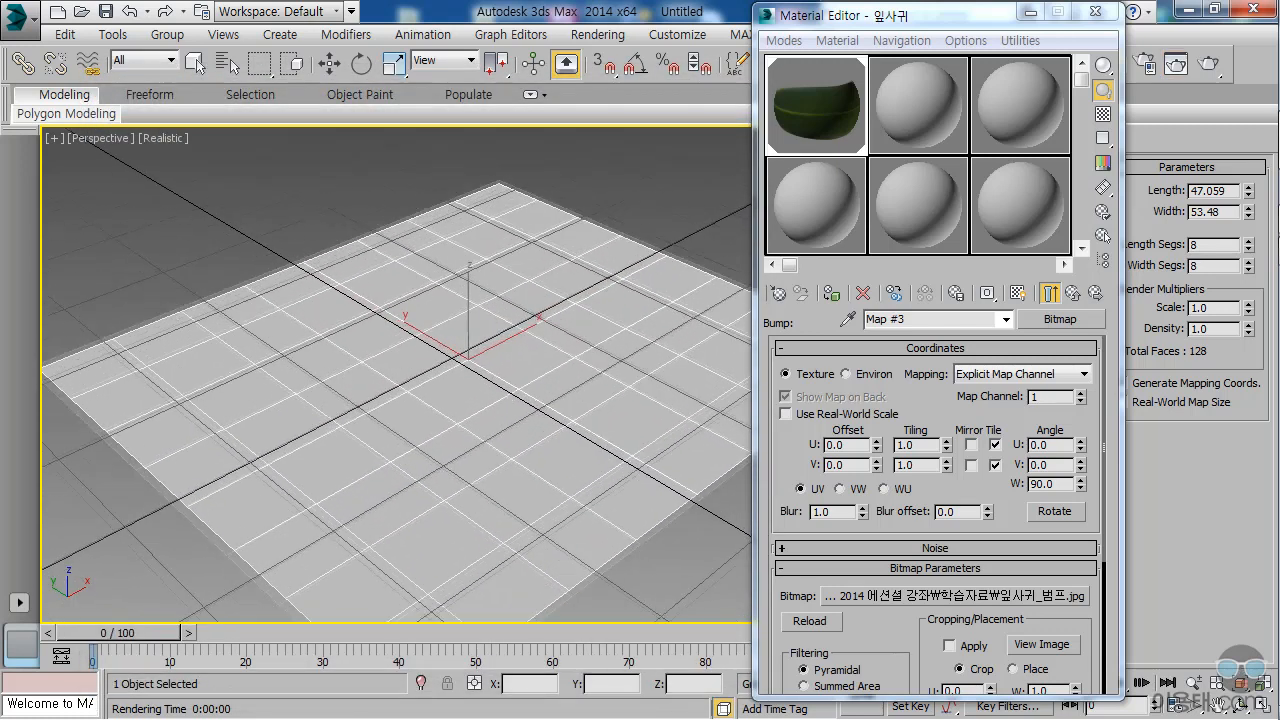
pyautogui.click(1176, 64)
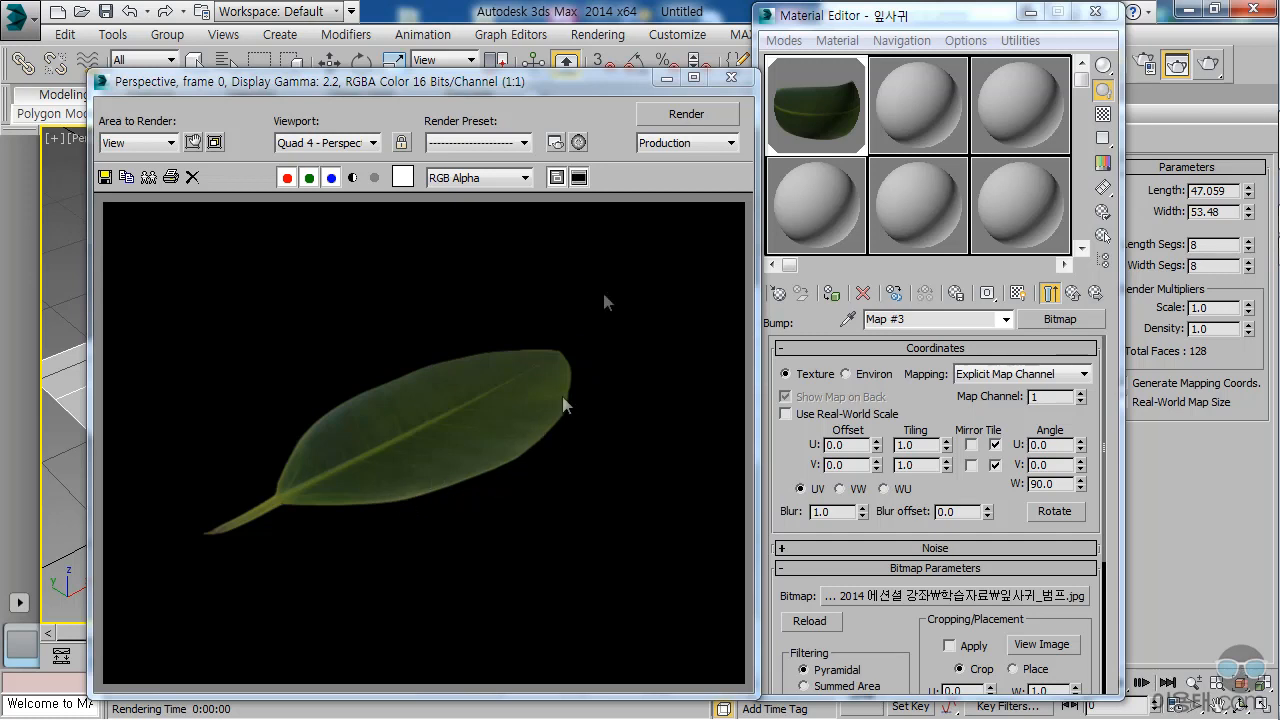
pyautogui.click(731, 77)
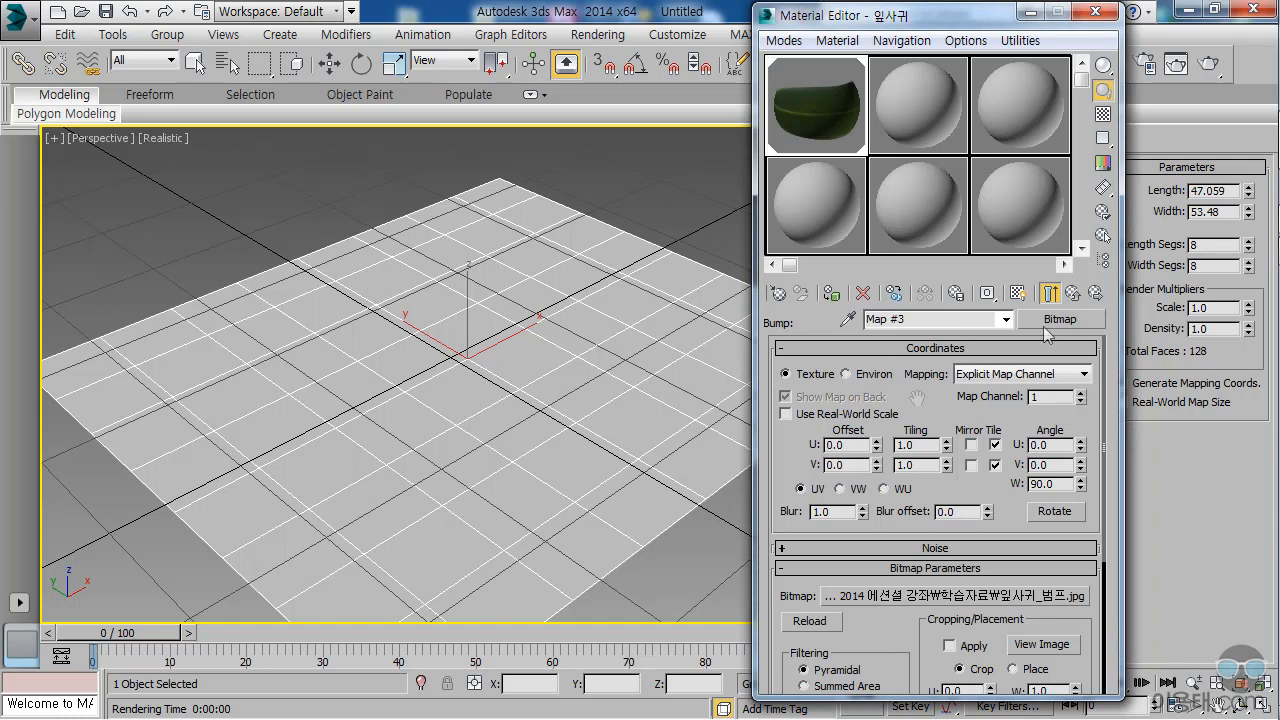
# Step: Set the leaf material's reflection amount to 15 and assign a Raytrace map to its reflection slot
pyautogui.click(1070, 298)
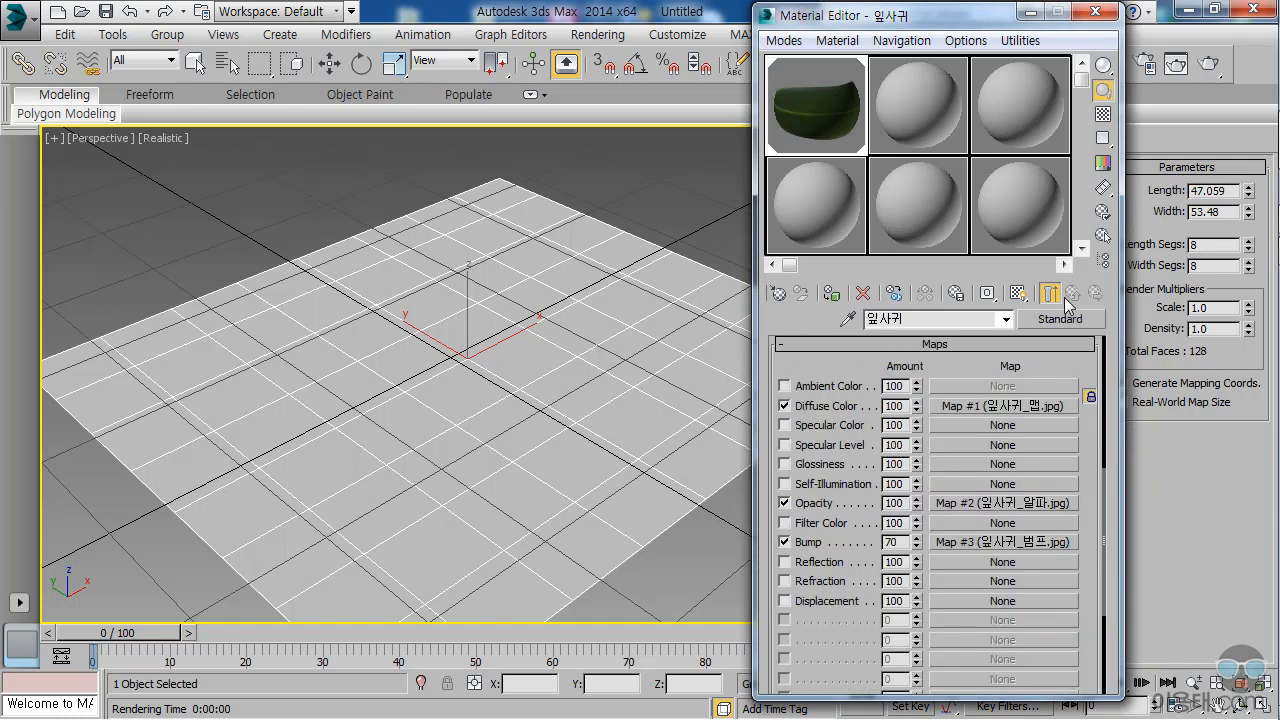
pyautogui.click(830, 563)
pyautogui.doubleClick(893, 562)
pyautogui.write('15')
pyautogui.press('Return')
pyautogui.click(972, 563)
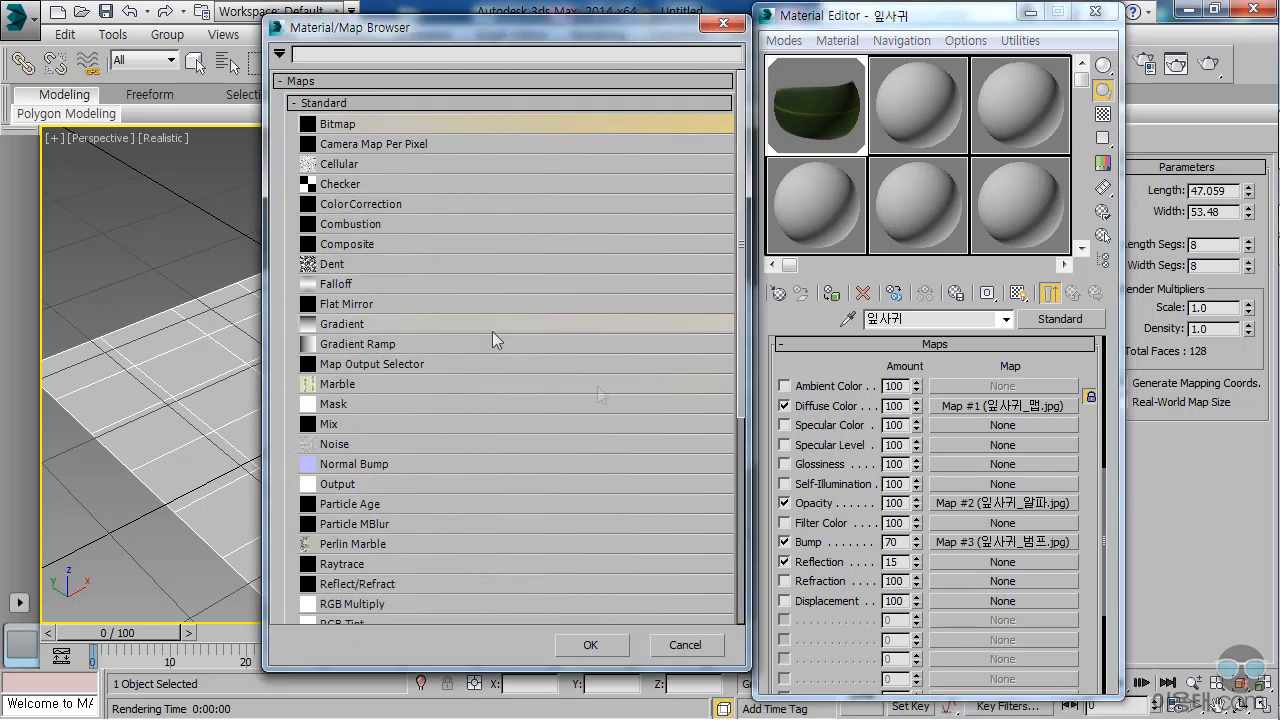
pyautogui.moveTo(740, 383); pyautogui.dragTo(746, 527)
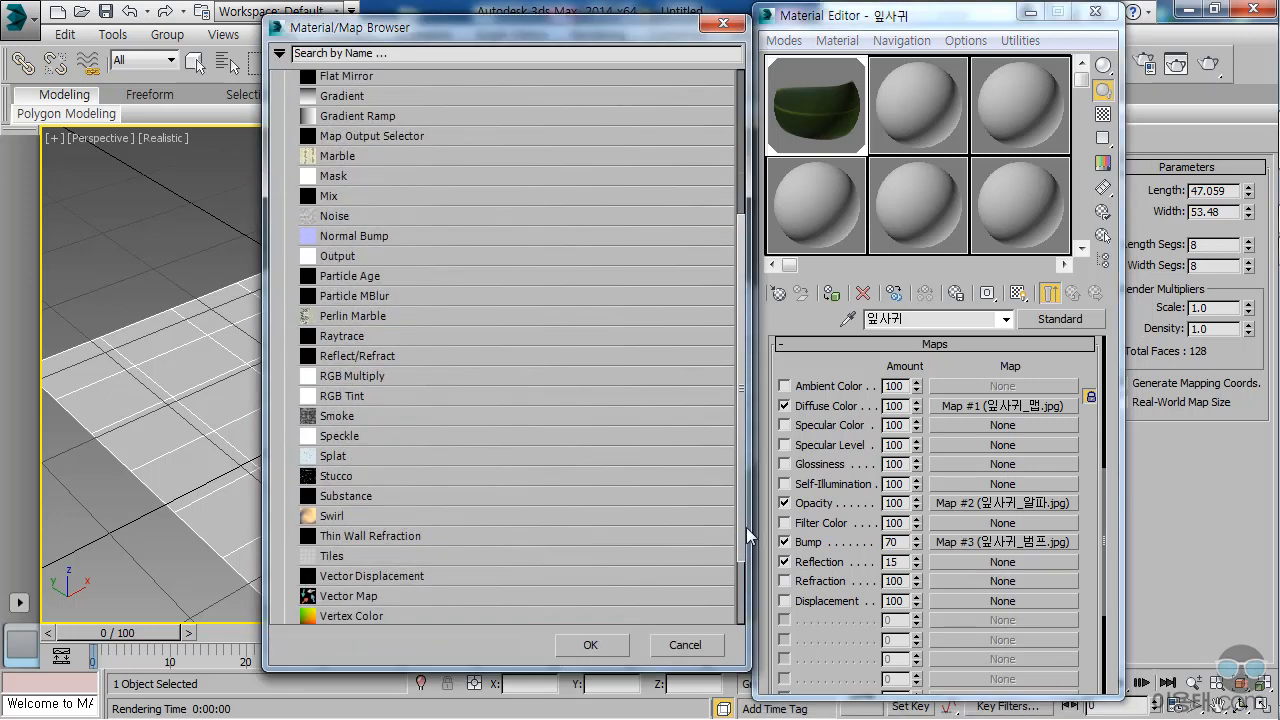
pyautogui.doubleClick(357, 340)
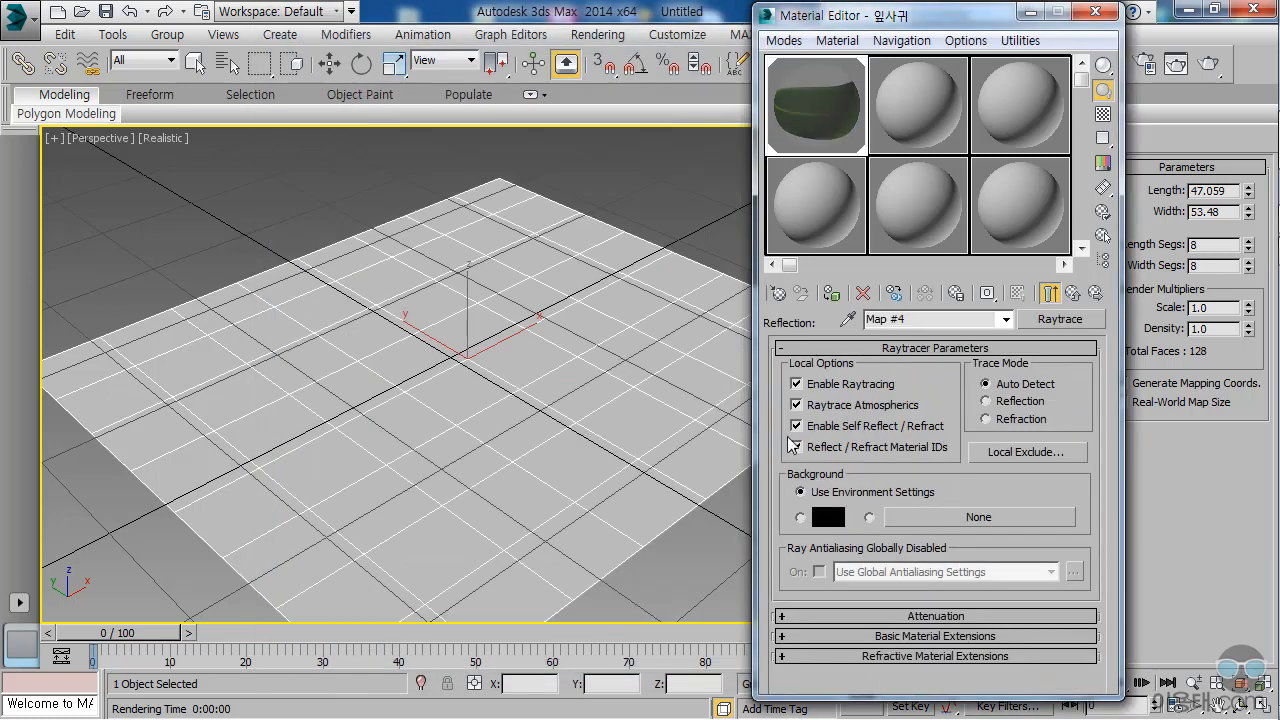
# Step: Close the Material Editor and render the perspective view to check the leaf's reflection
pyautogui.click(1098, 13)
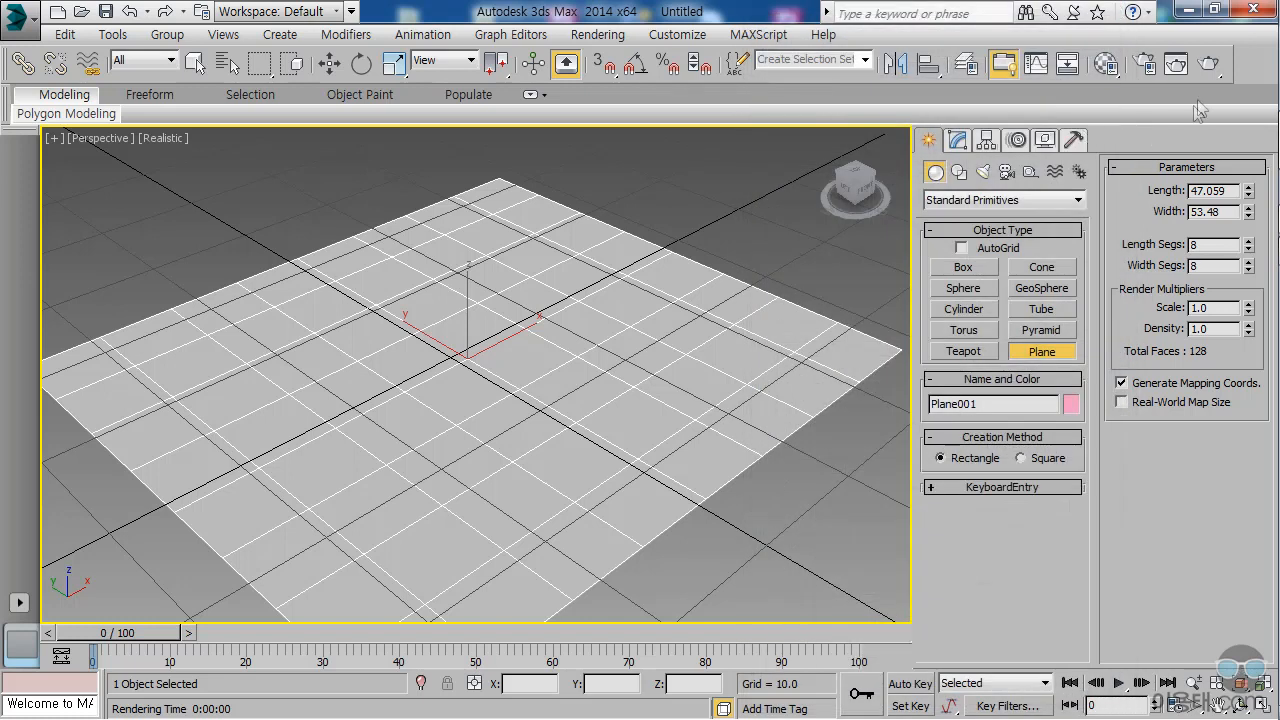
pyautogui.click(1207, 64)
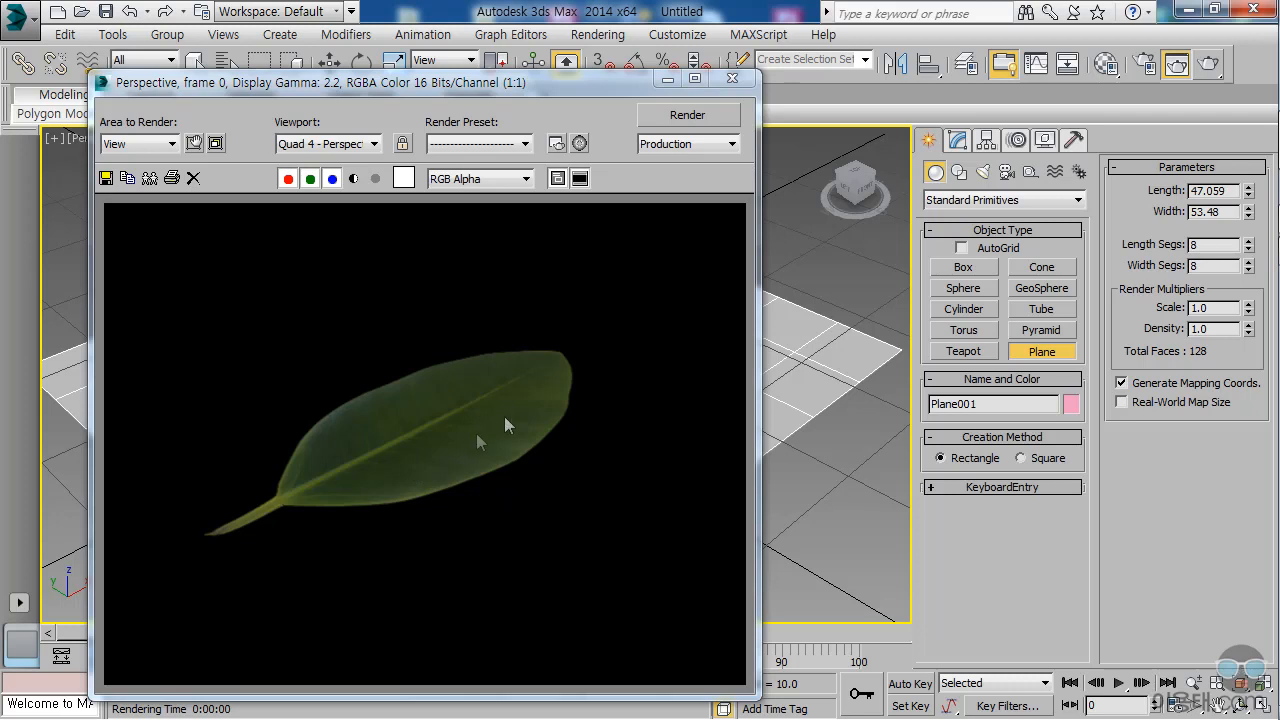
pyautogui.click(744, 80)
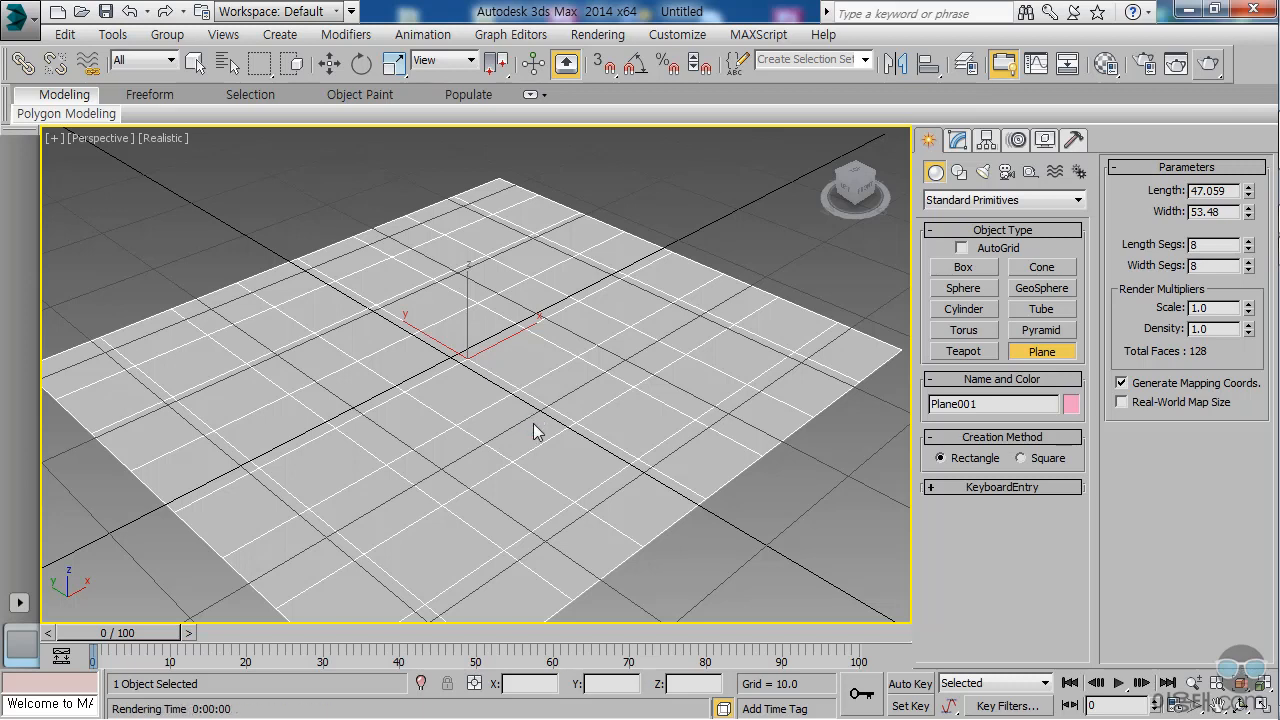
# Step: Exit plane creation and convert the leaf plane to an Editable Poly
pyautogui.rightClick(491, 408)
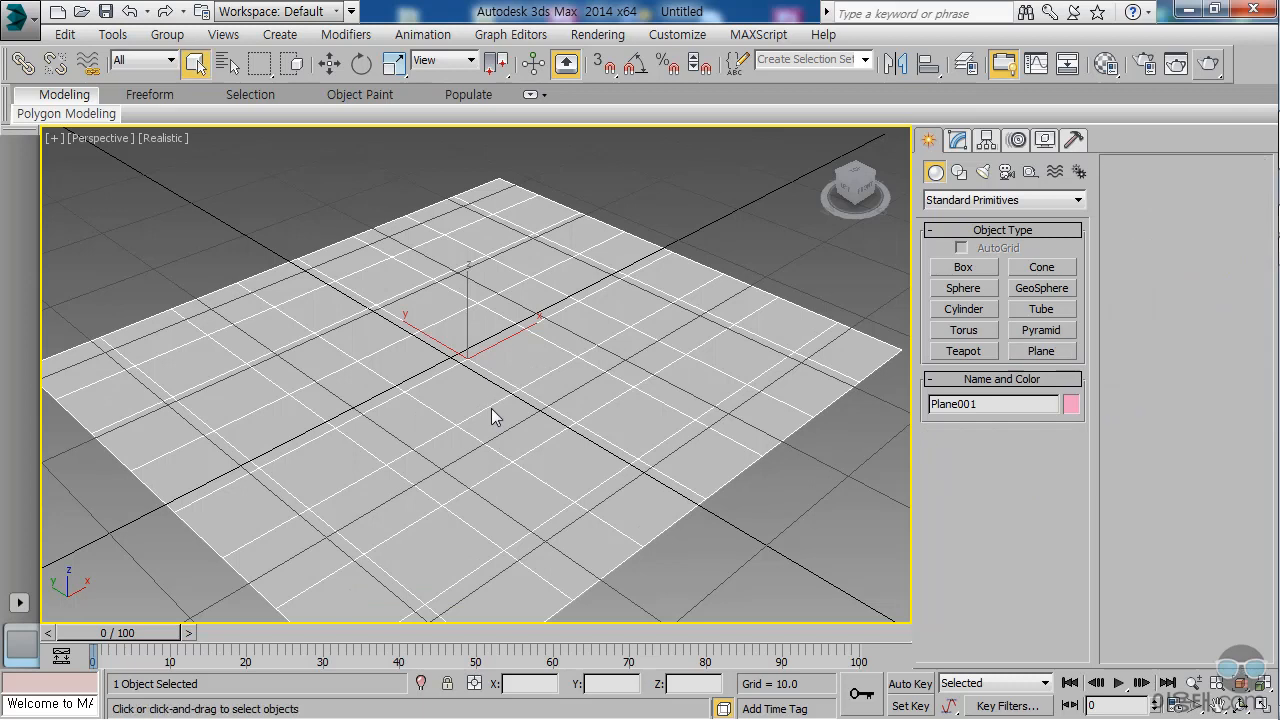
pyautogui.rightClick(491, 408)
pyautogui.moveTo(530, 592)
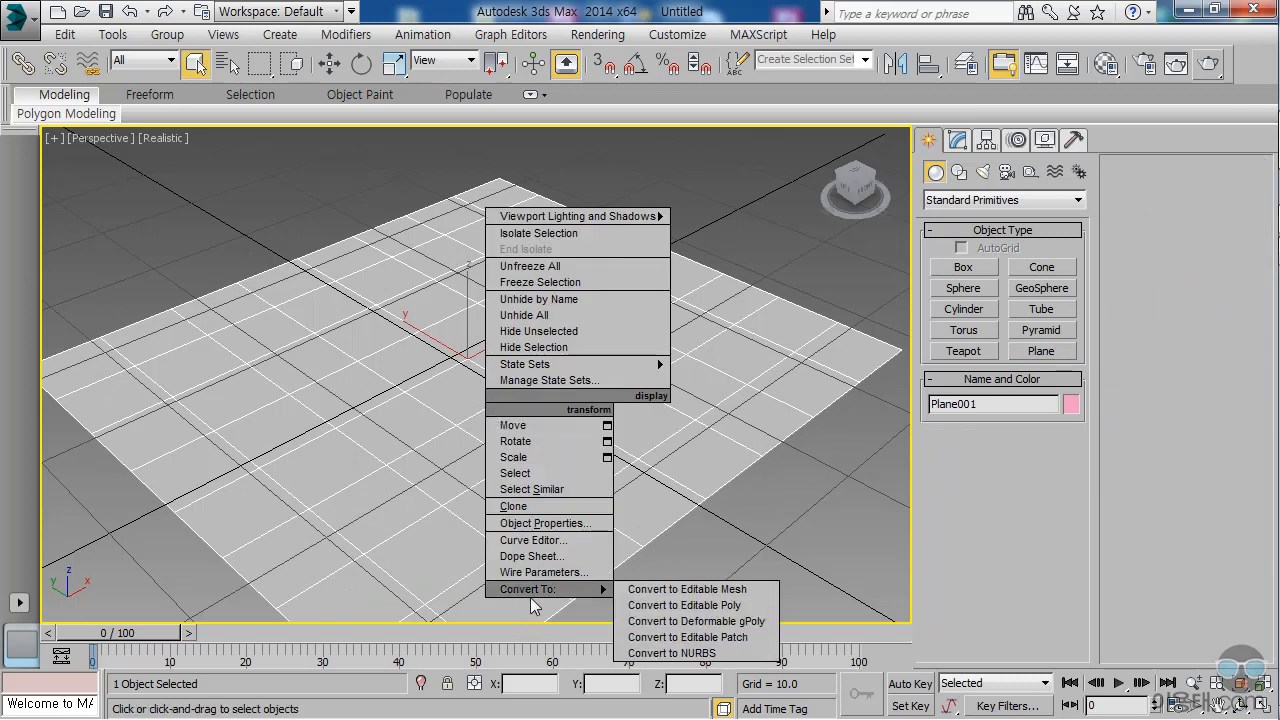
pyautogui.click(727, 608)
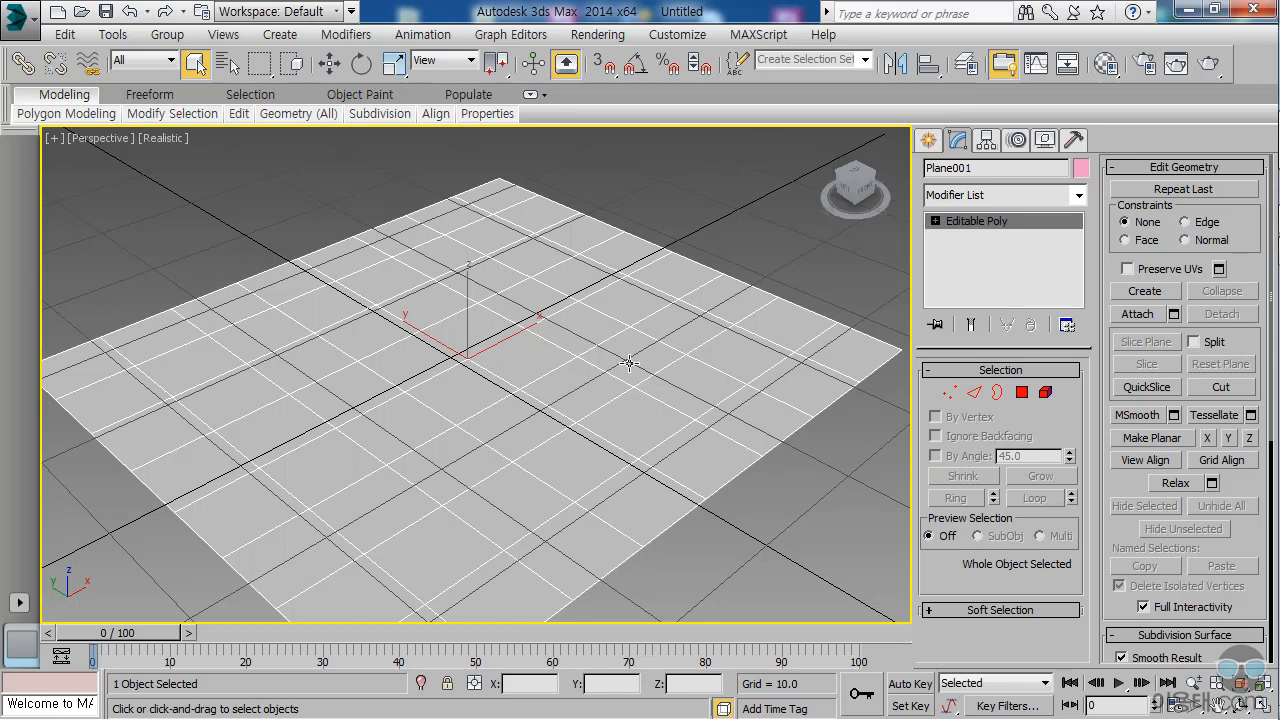
# Step: Turn on viewport display of the shaded leaf material from its top level, then close the Material Editor
pyautogui.click(1106, 63)
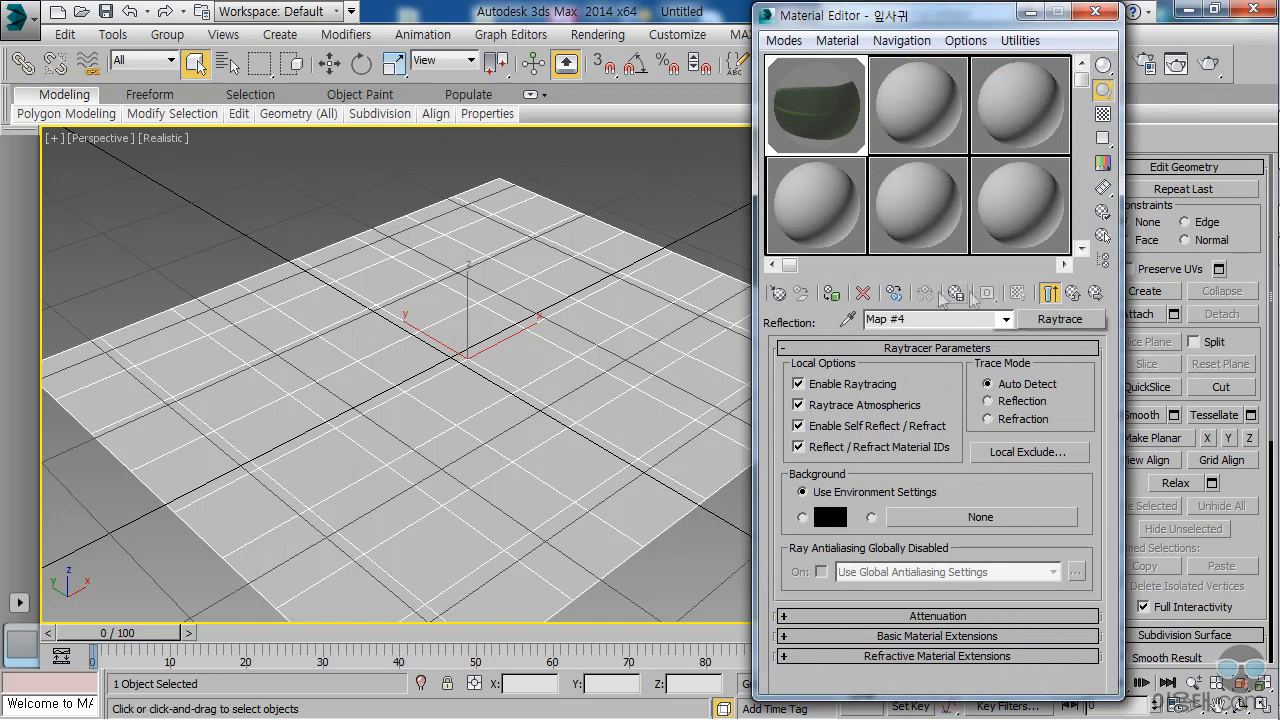
pyautogui.click(1073, 293)
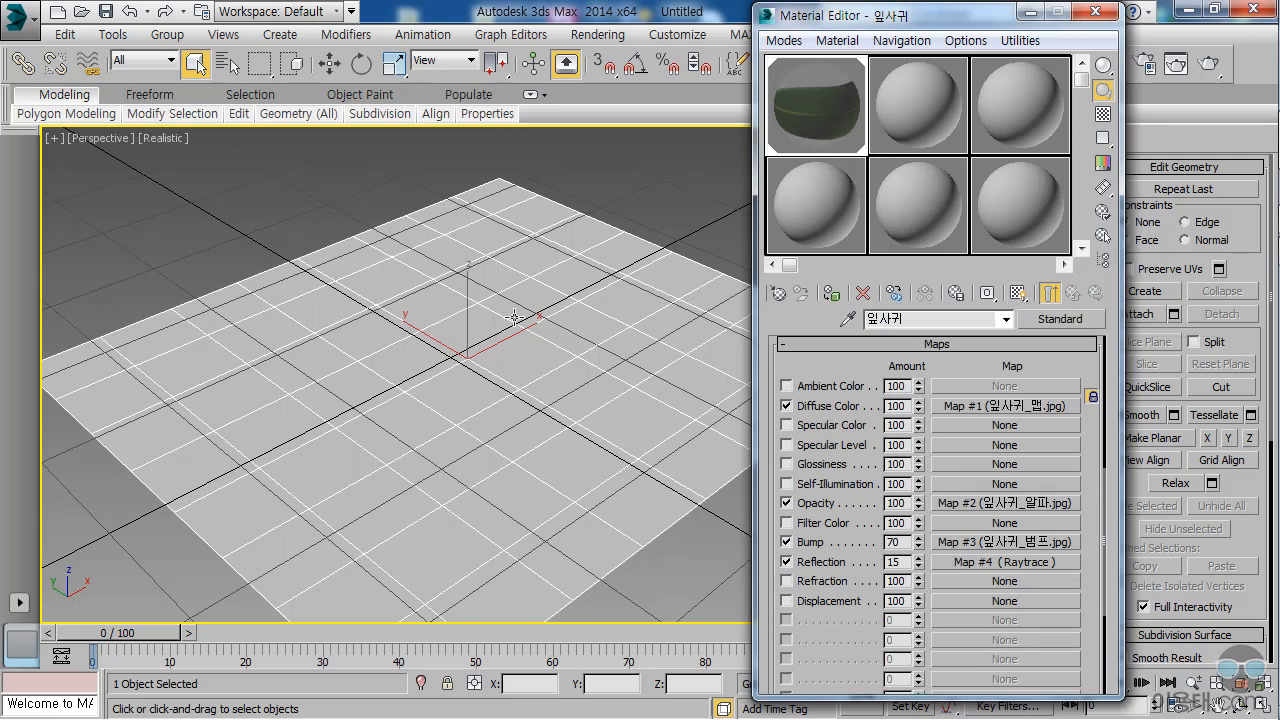
pyautogui.click(1018, 293)
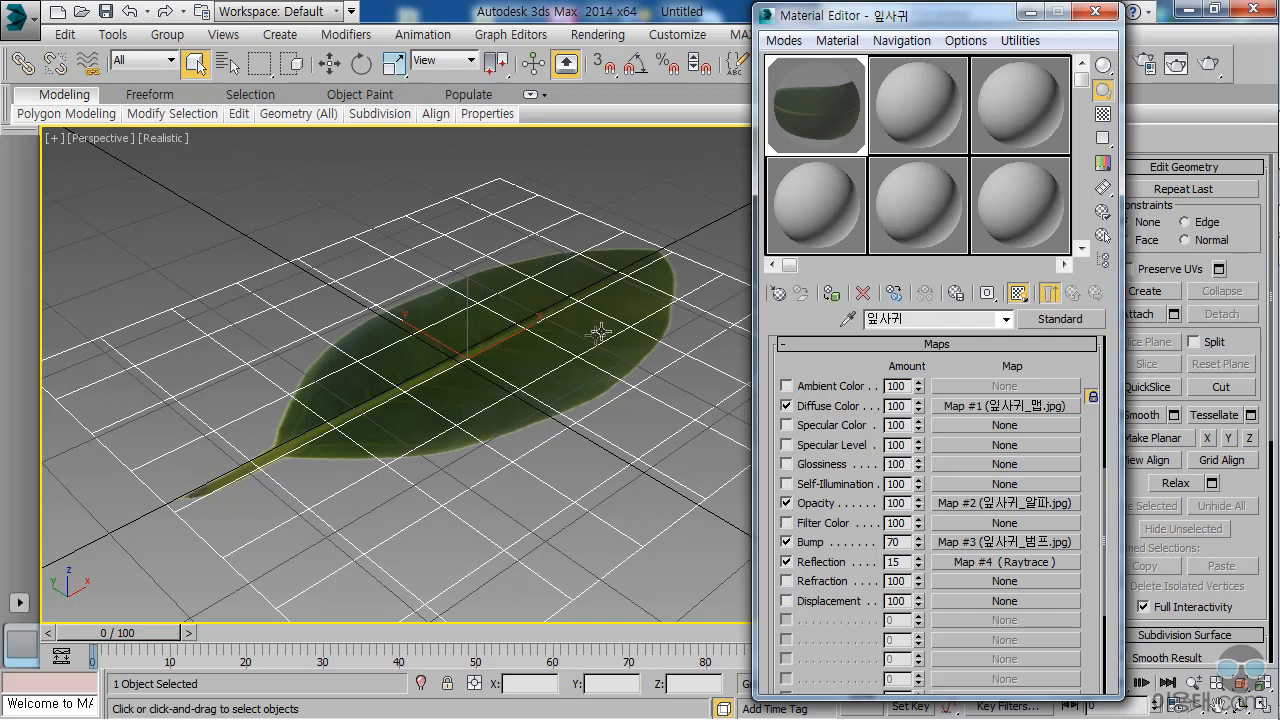
pyautogui.click(1095, 12)
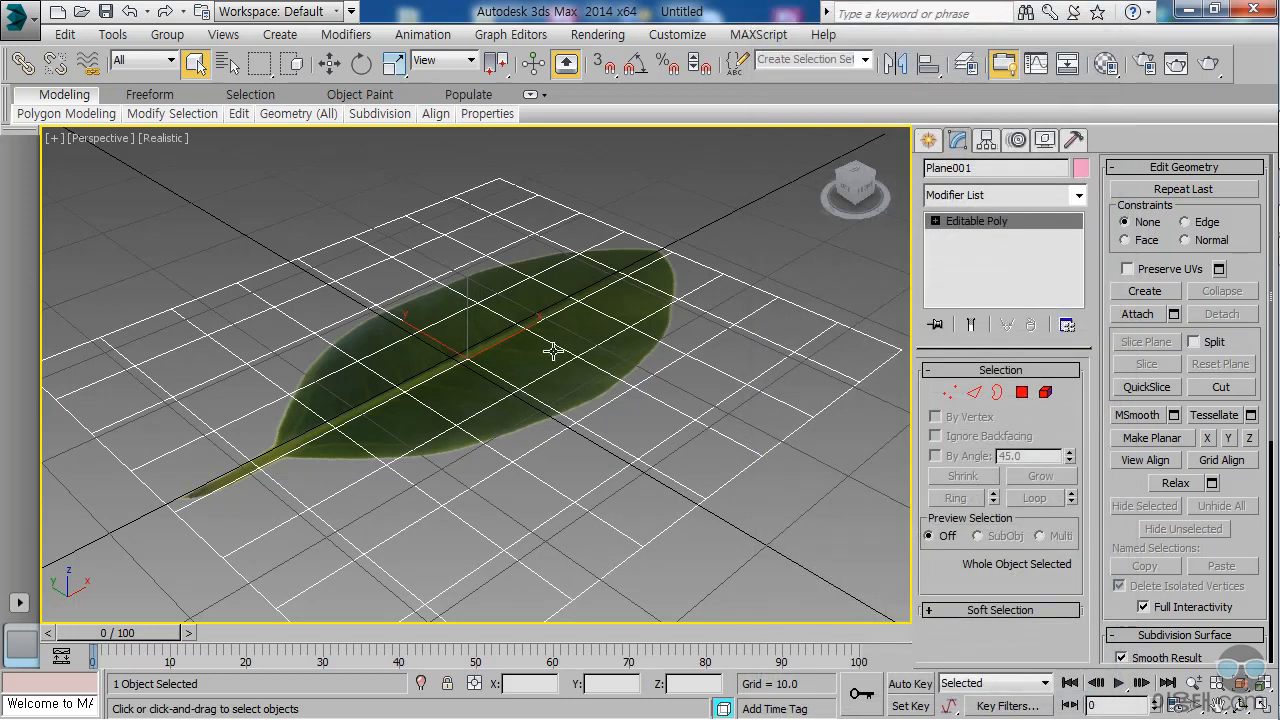
# Step: Activate the PolyDraw Move Conform brush for the leaf plane and set its falloff to 100
pyautogui.scroll(-5, 571, 352)
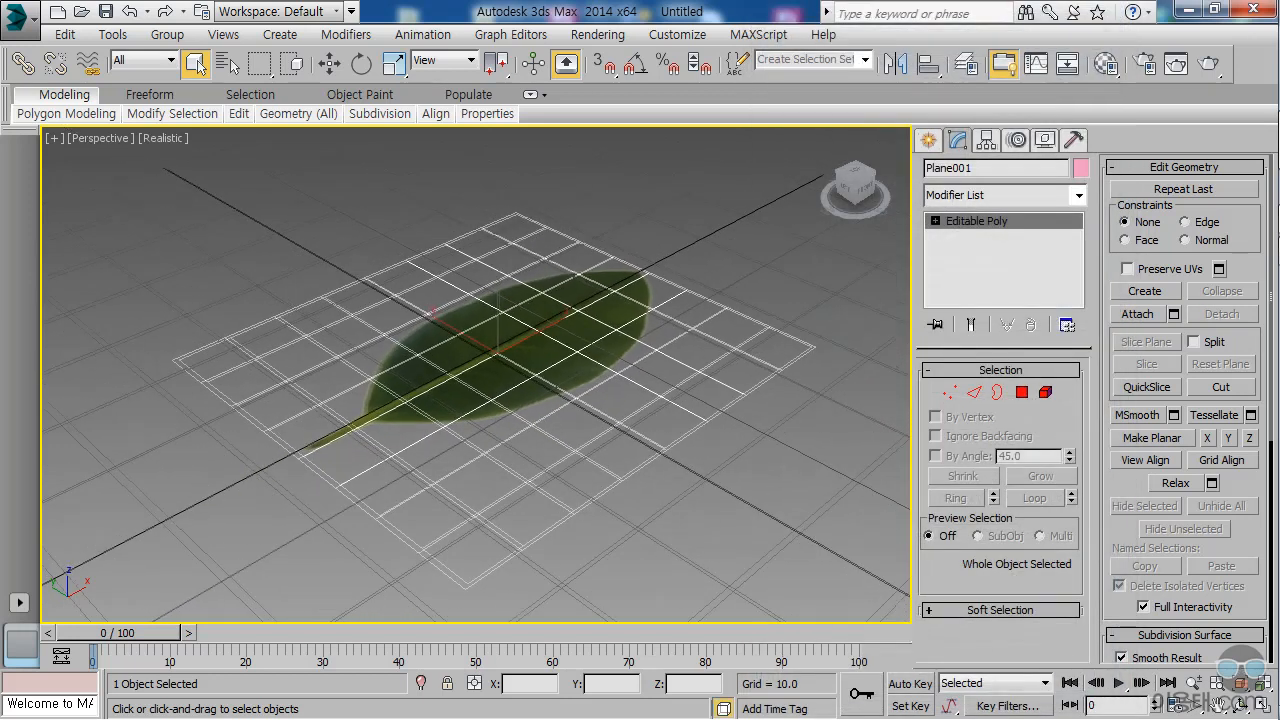
pyautogui.moveTo(540, 383); pyautogui.dragTo(527, 387, button='middle')
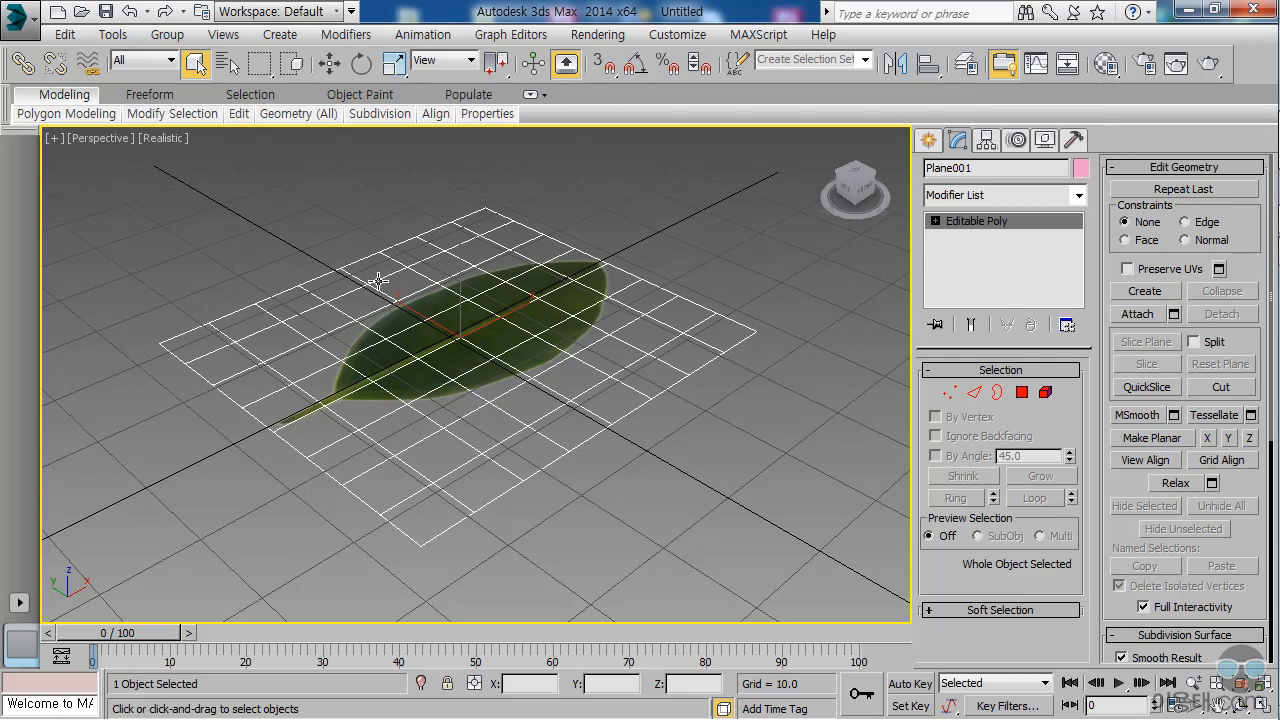
pyautogui.click(150, 95)
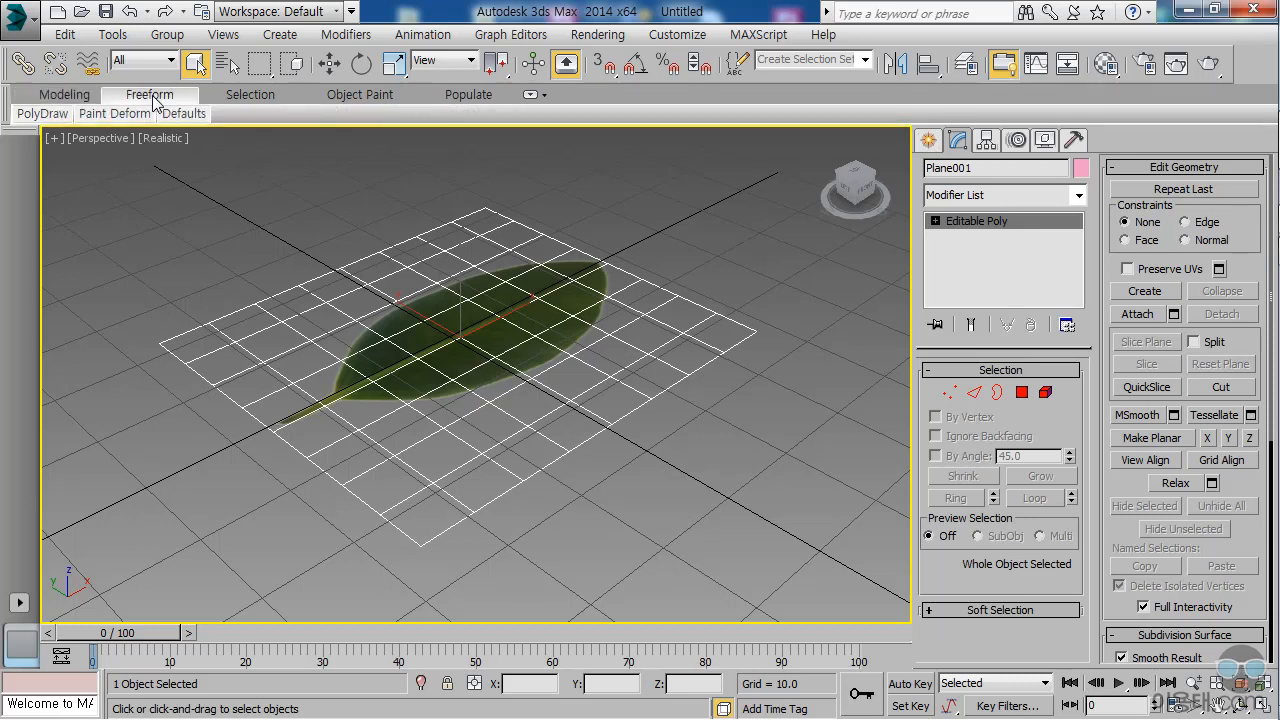
pyautogui.moveTo(60, 120)
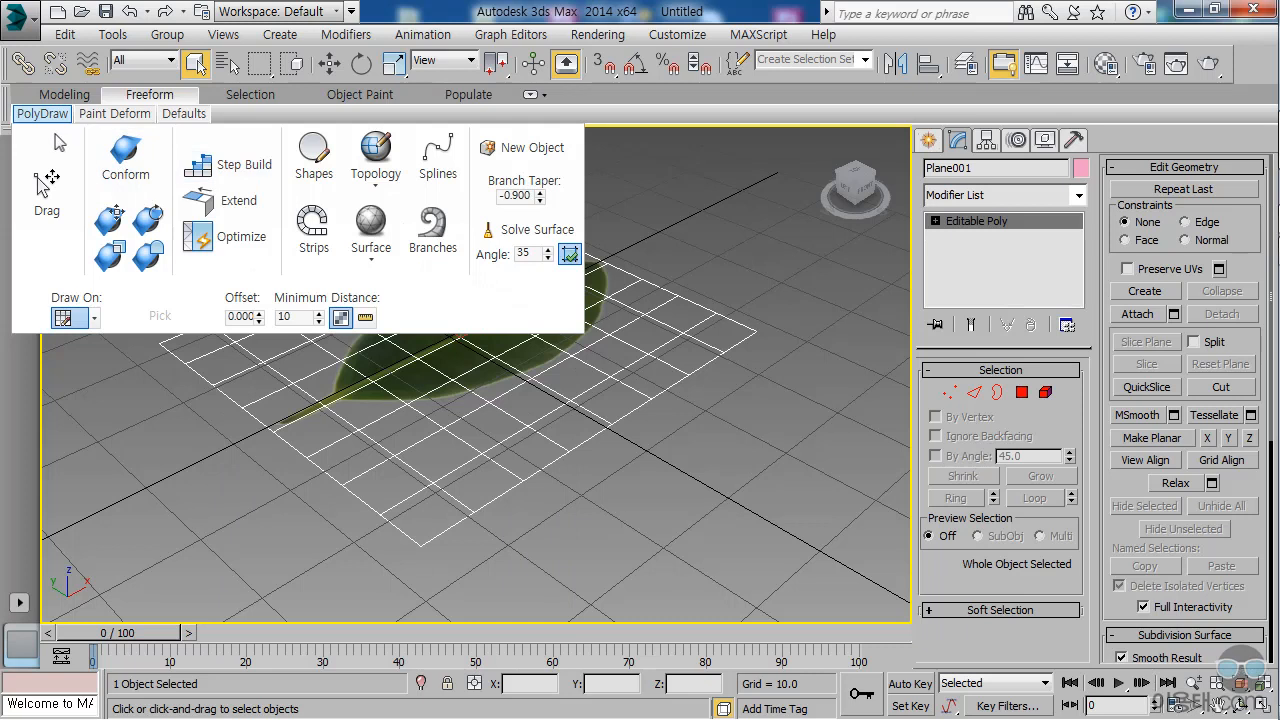
pyautogui.click(102, 228)
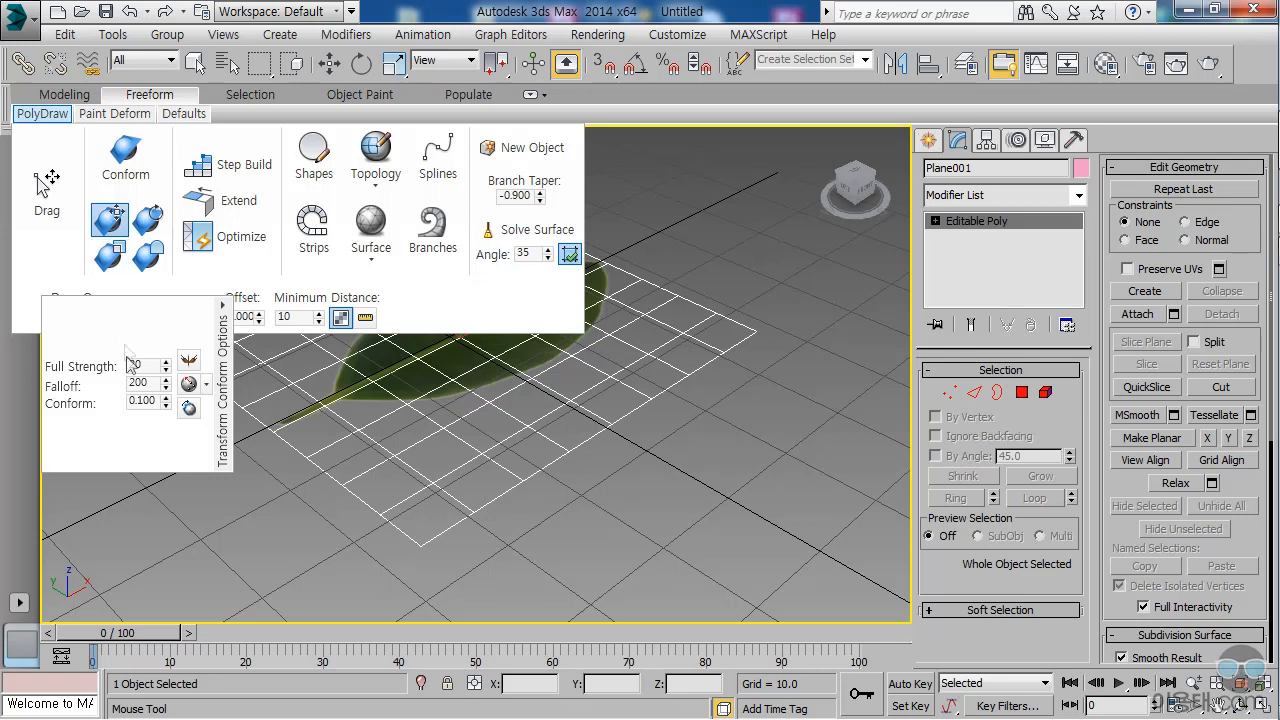
pyautogui.doubleClick(155, 383)
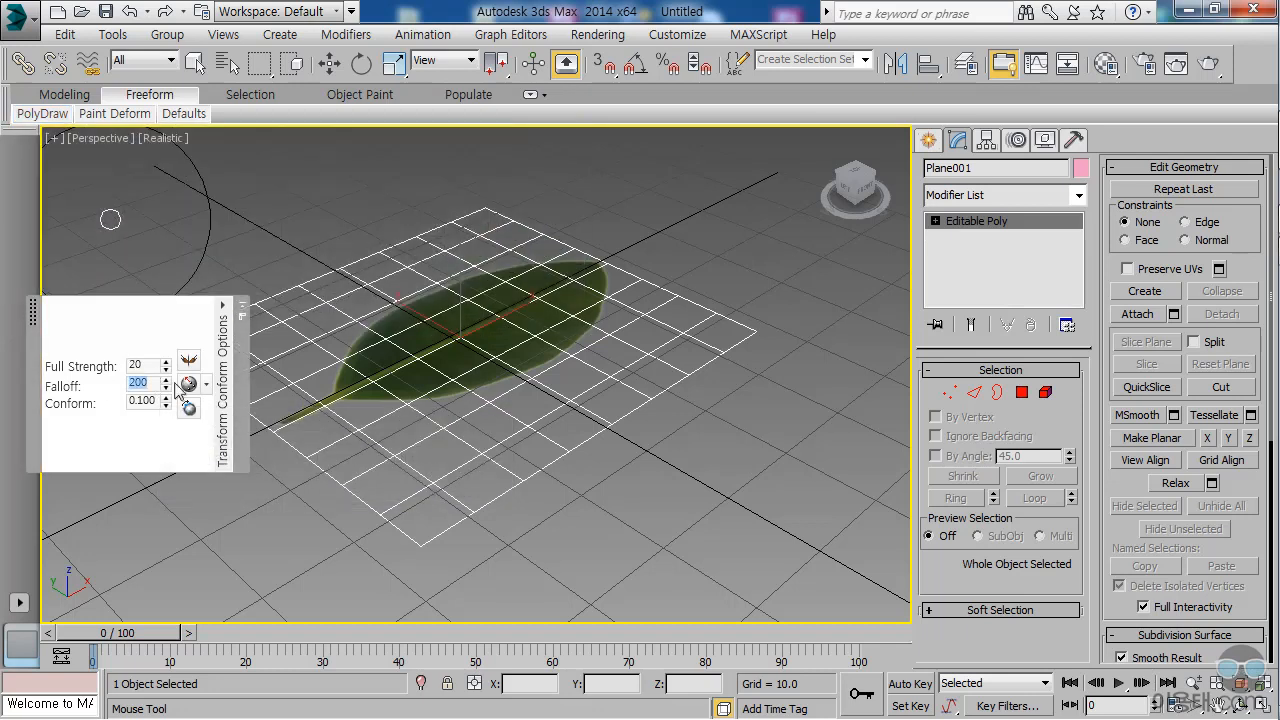
pyautogui.write('10')
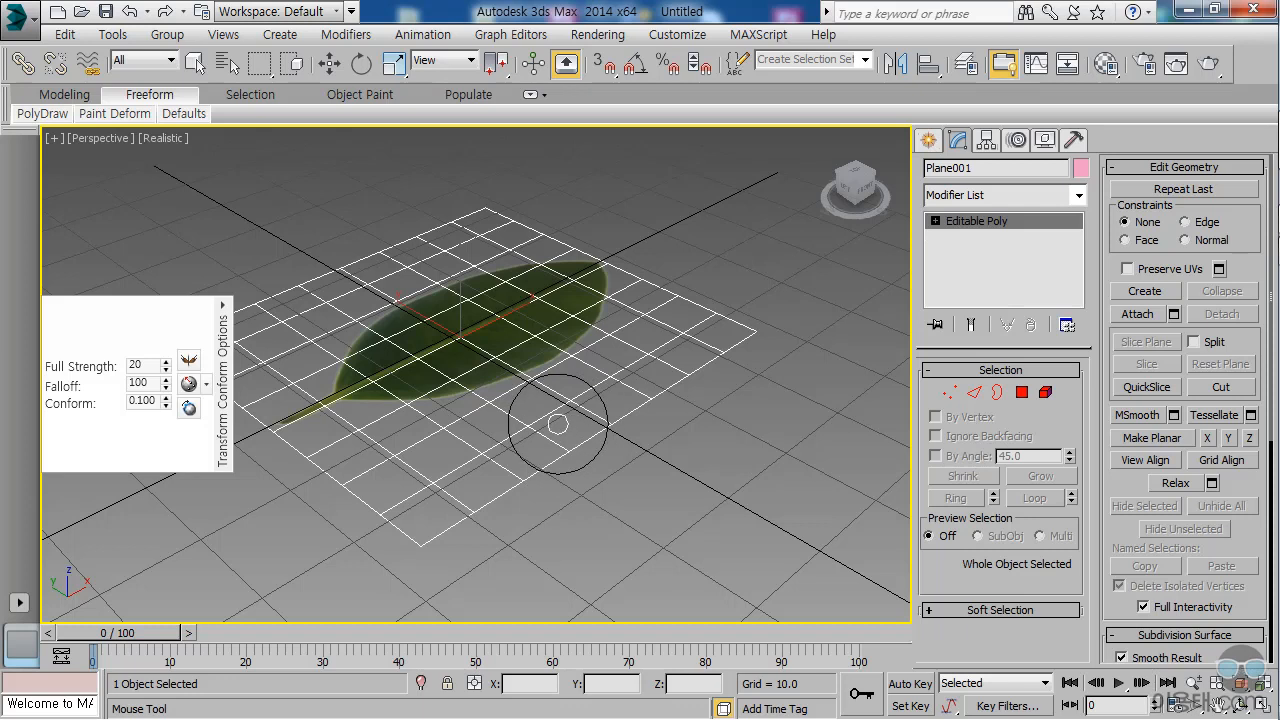
# Step: Try reshaping the near side of the leaf plane with the Move Conform brush and undo the strokes
pyautogui.moveTo(540, 399); pyautogui.dragTo(528, 346)
pyautogui.moveTo(424, 449)
pyautogui.mouseDown()
pyautogui.moveTo(411, 390)
pyautogui.moveTo(463, 384)
pyautogui.moveTo(530, 410)
pyautogui.moveTo(592, 411)
pyautogui.moveTo(578, 397)
pyautogui.moveTo(547, 427)
pyautogui.moveTo(396, 414)
pyautogui.moveTo(535, 365)
pyautogui.moveTo(595, 390)
pyautogui.mouseUp()
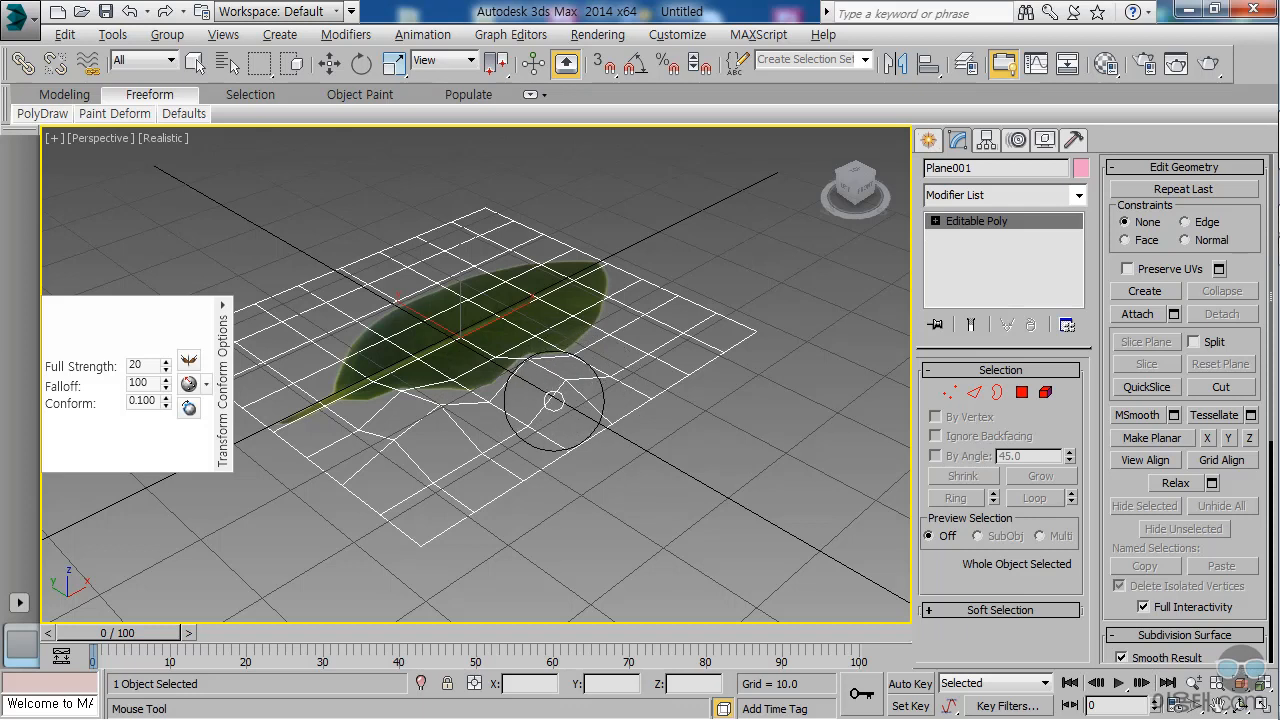
pyautogui.moveTo(555, 402)
pyautogui.keyDown('alt'); pyautogui.mouseDown(button='middle')
pyautogui.moveTo(514, 357)
pyautogui.moveTo(509, 329)
pyautogui.moveTo(523, 386)
pyautogui.moveTo(593, 380)
pyautogui.moveTo(586, 371)
pyautogui.moveTo(545, 425)
pyautogui.mouseUp(button='middle'); pyautogui.keyUp('alt')
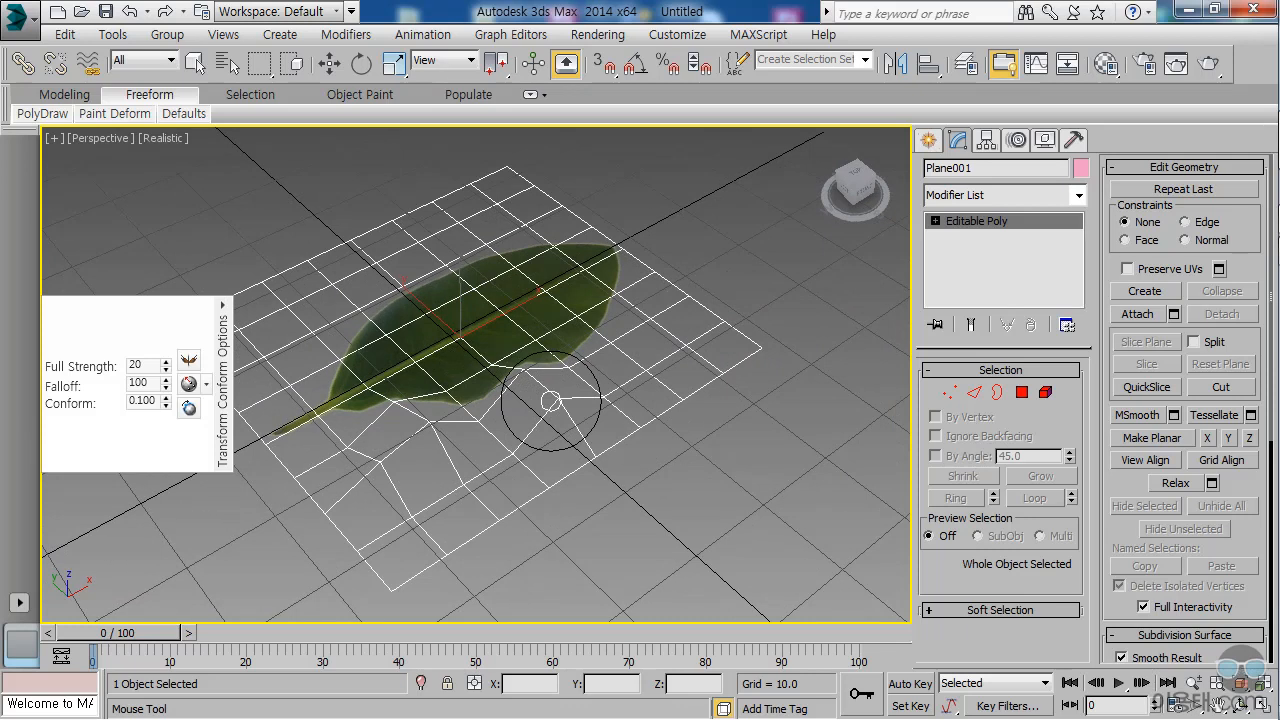
pyautogui.moveTo(551, 402)
pyautogui.keyDown('alt'); pyautogui.mouseDown(button='middle')
pyautogui.moveTo(520, 331)
pyautogui.moveTo(531, 342)
pyautogui.moveTo(514, 429)
pyautogui.moveTo(543, 457)
pyautogui.moveTo(560, 408)
pyautogui.moveTo(523, 343)
pyautogui.moveTo(520, 366)
pyautogui.moveTo(569, 408)
pyautogui.moveTo(537, 414)
pyautogui.mouseUp(button='middle'); pyautogui.keyUp('alt')
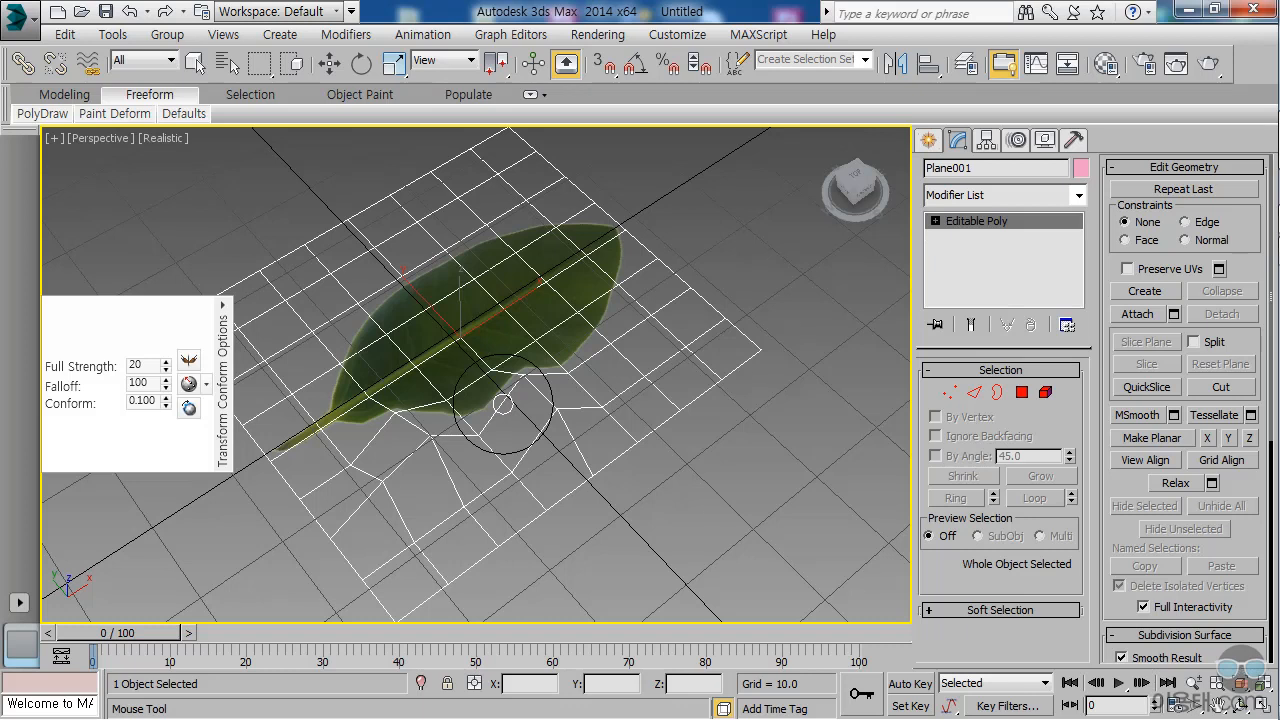
pyautogui.hotkey('ctrl', 'z')
pyautogui.hotkey('ctrl', 'z')
pyautogui.hotkey('ctrl', 'z')
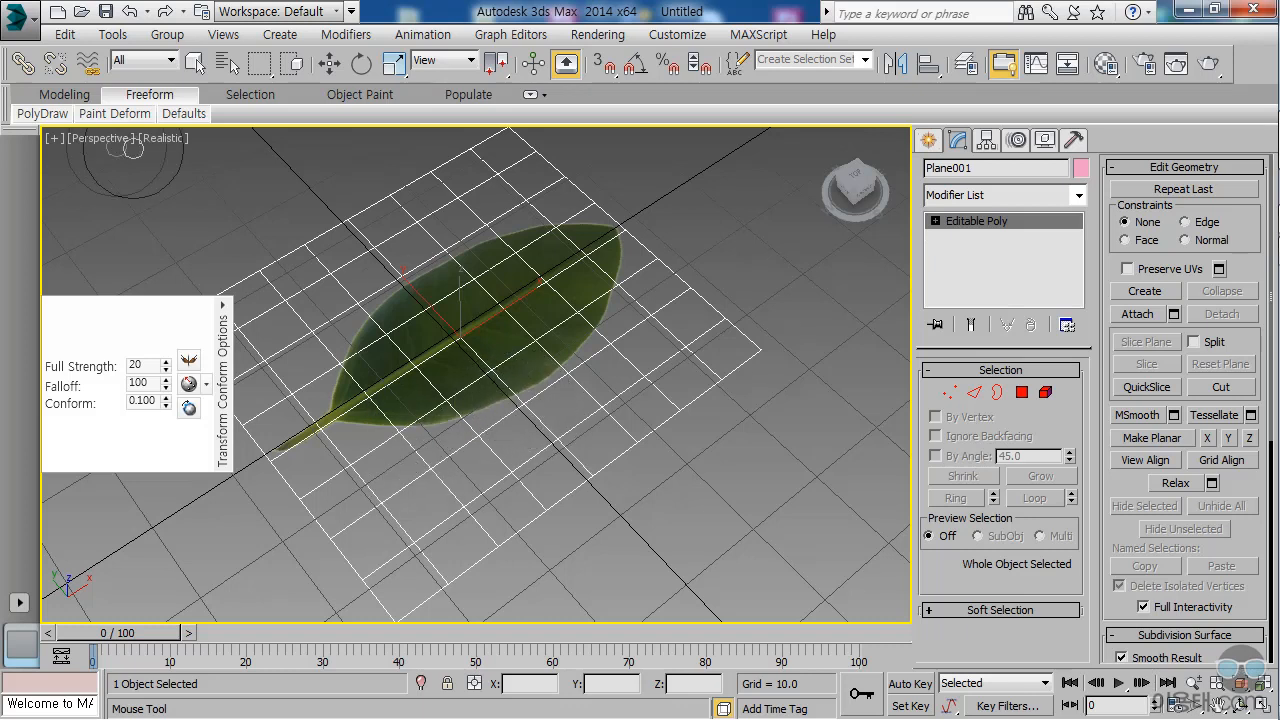
# Step: Activate the Push/Pull paint deform brush, set its size to 15, and return the floating brush options to the ribbon
pyautogui.moveTo(35, 122)
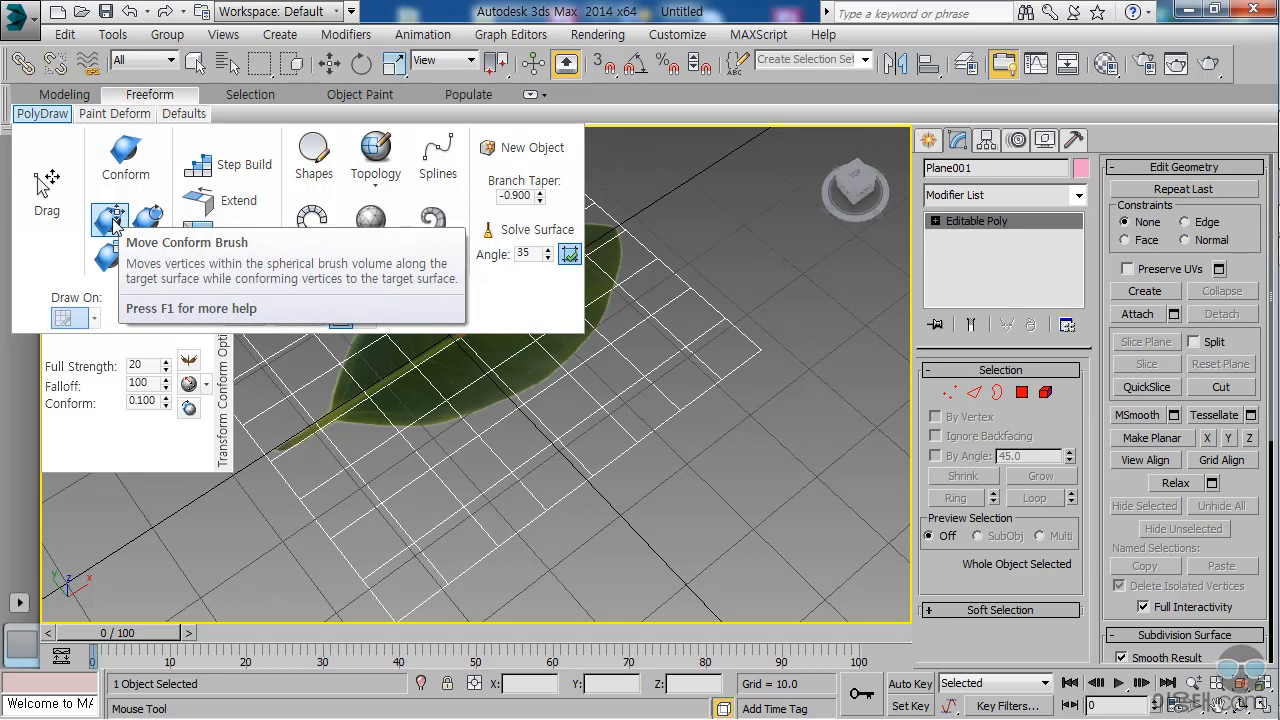
pyautogui.moveTo(128, 118)
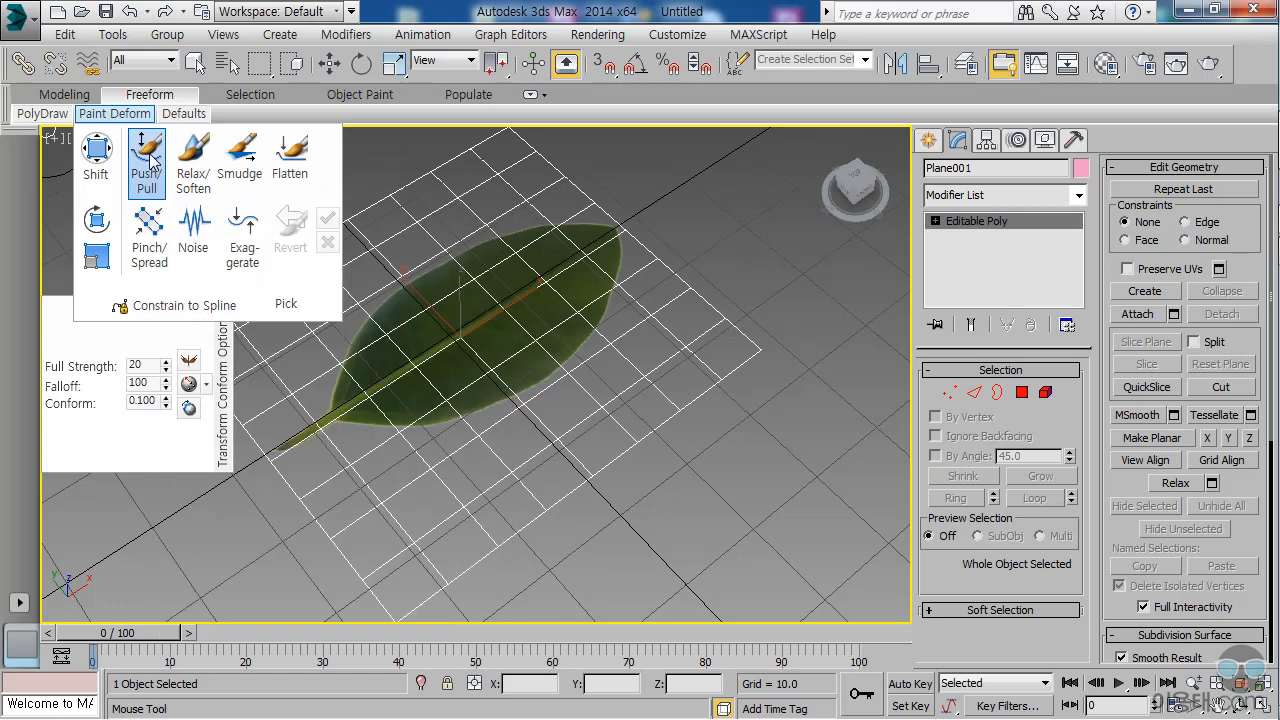
pyautogui.click(148, 160)
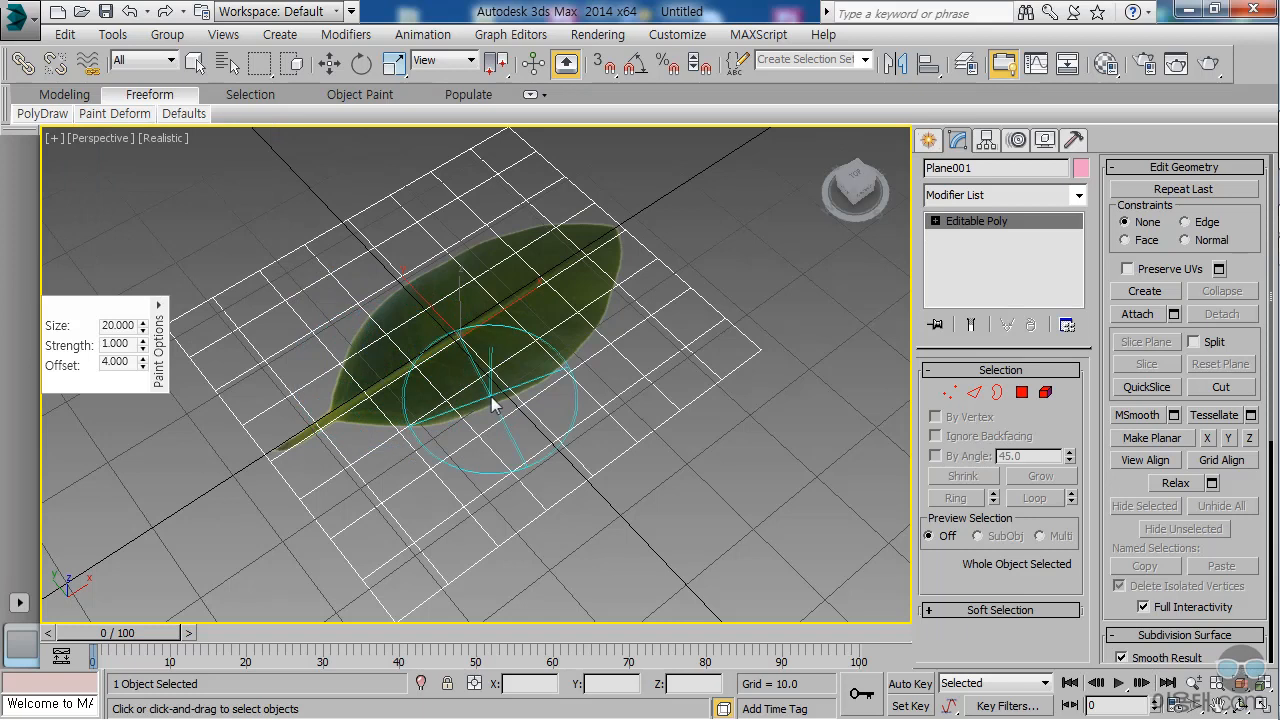
pyautogui.doubleClick(128, 325)
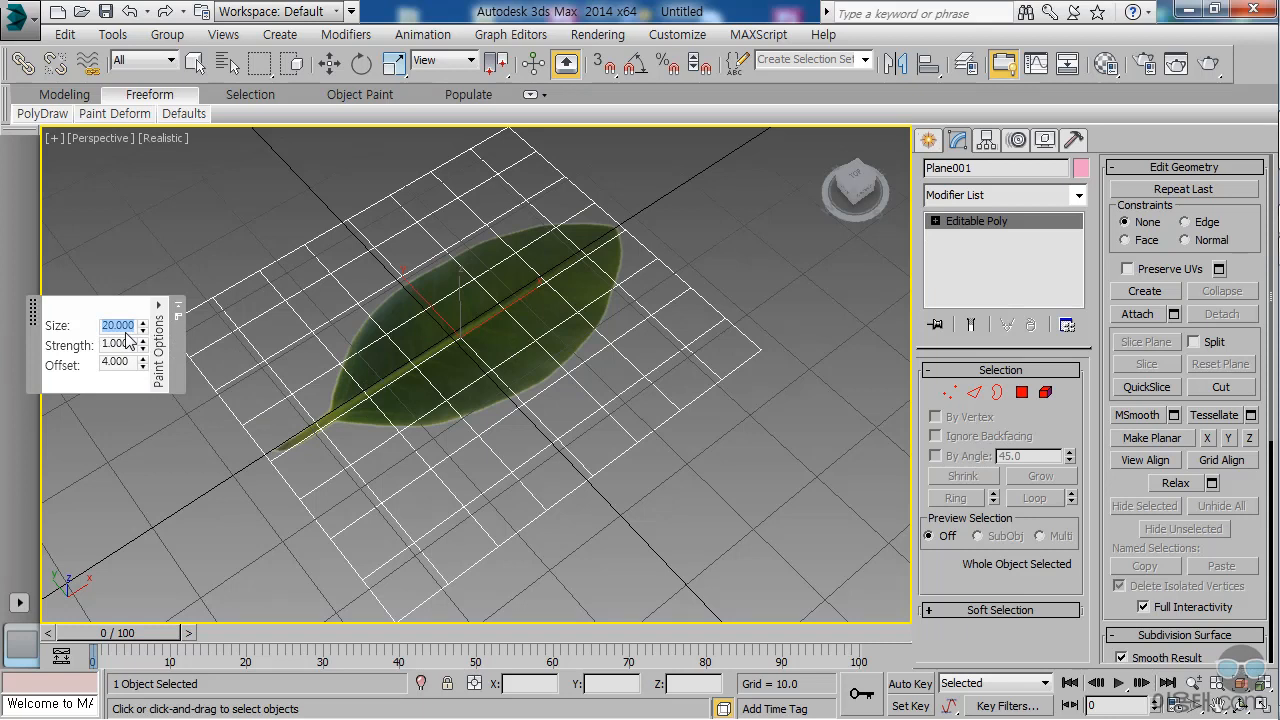
pyautogui.click(113, 324)
pyautogui.press('Return')
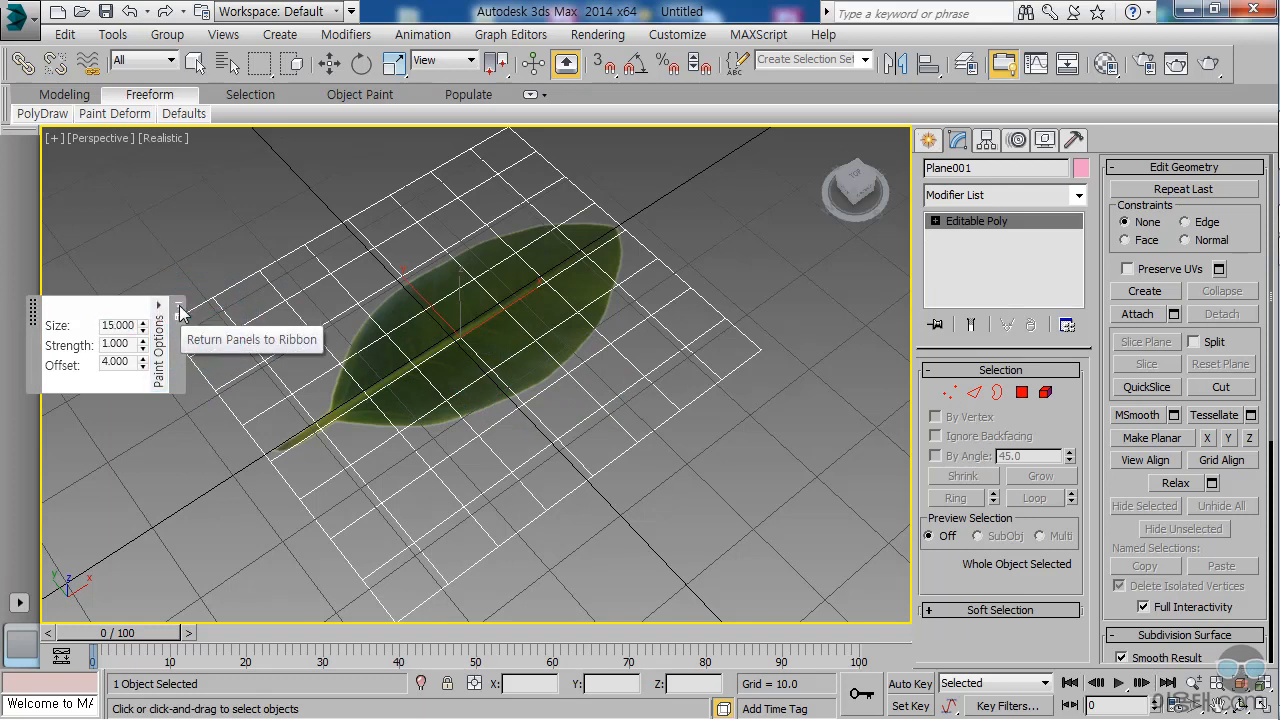
pyautogui.click(180, 313)
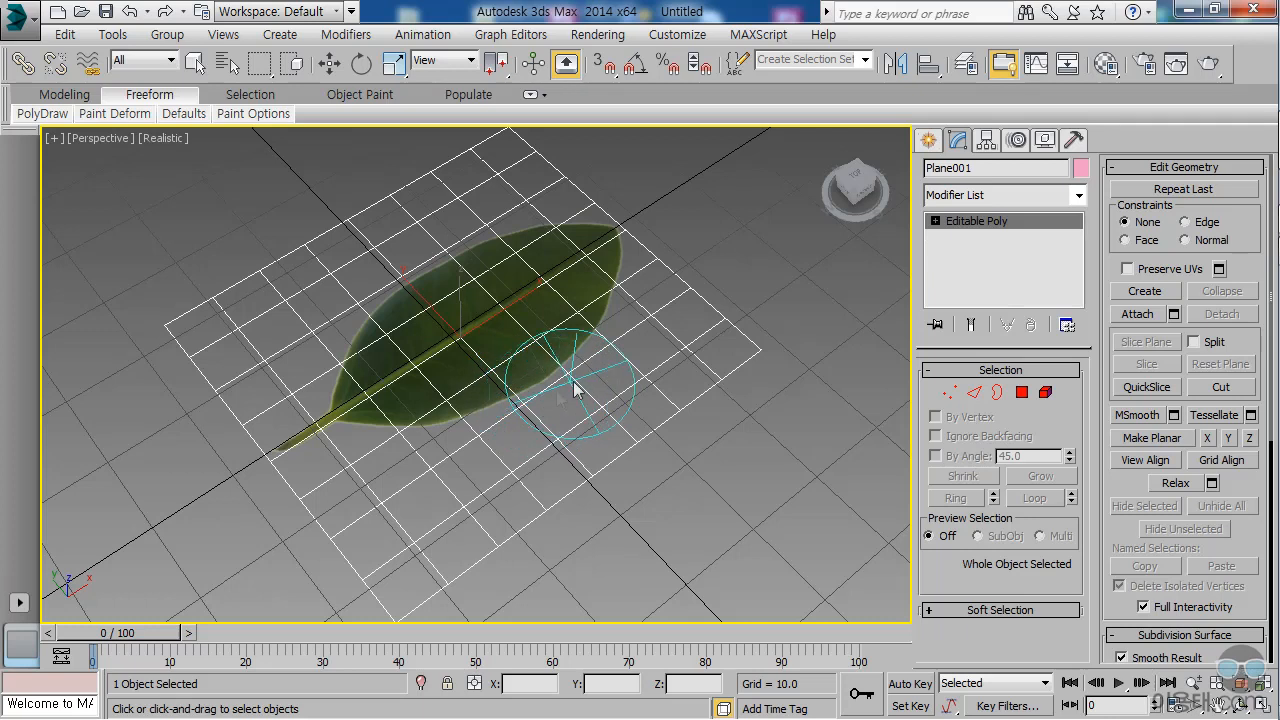
# Step: Try a Push/Pull stroke at the leaf's tip and undo it
pyautogui.moveTo(607, 318)
pyautogui.mouseDown()
pyautogui.moveTo(607, 287)
pyautogui.moveTo(609, 300)
pyautogui.mouseUp()
pyautogui.moveTo(733, 368)
pyautogui.keyDown('alt'); pyautogui.mouseDown(button='middle')
pyautogui.moveTo(646, 277)
pyautogui.moveTo(625, 225)
pyautogui.mouseUp(button='middle'); pyautogui.keyUp('alt')
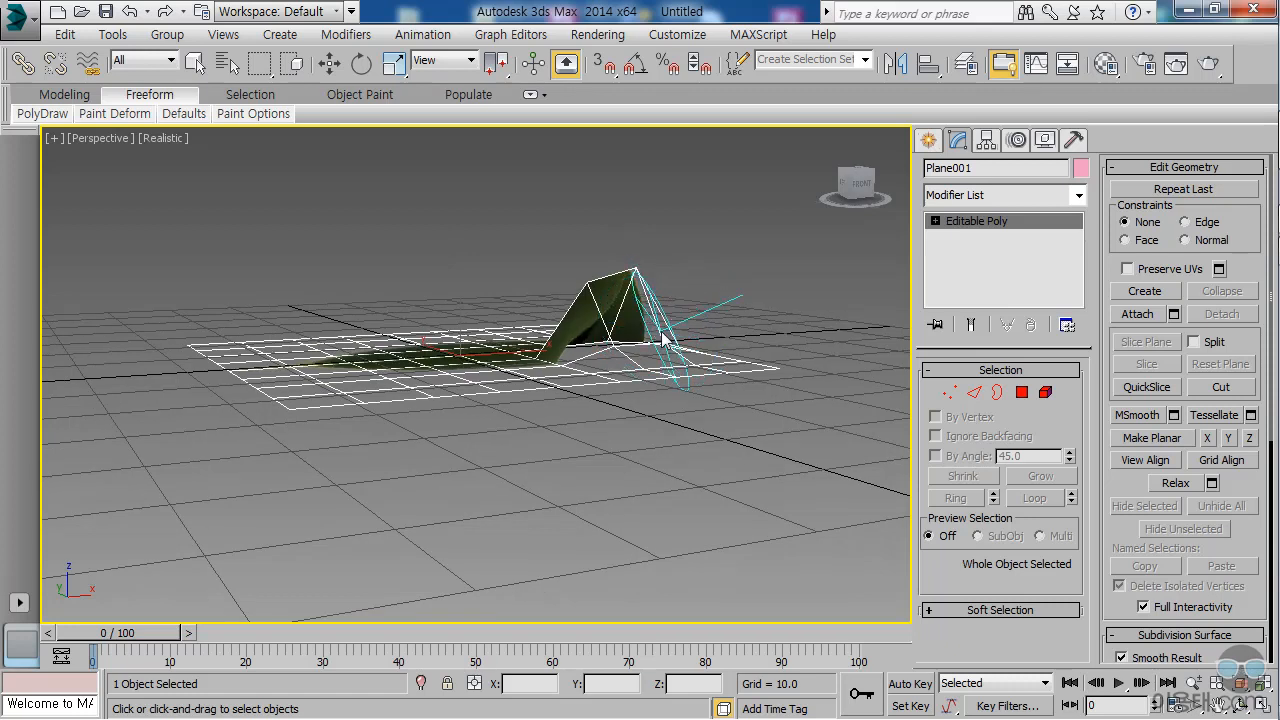
pyautogui.hotkey('ctrl', 'z')
# Step: Paint uneven waves along both long edges of the leaf with the Push/Pull brush and test-render the perspective view
pyautogui.keyDown('alt'); pyautogui.moveTo(660, 348); pyautogui.dragTo(660, 405, button='middle'); pyautogui.keyUp('alt')
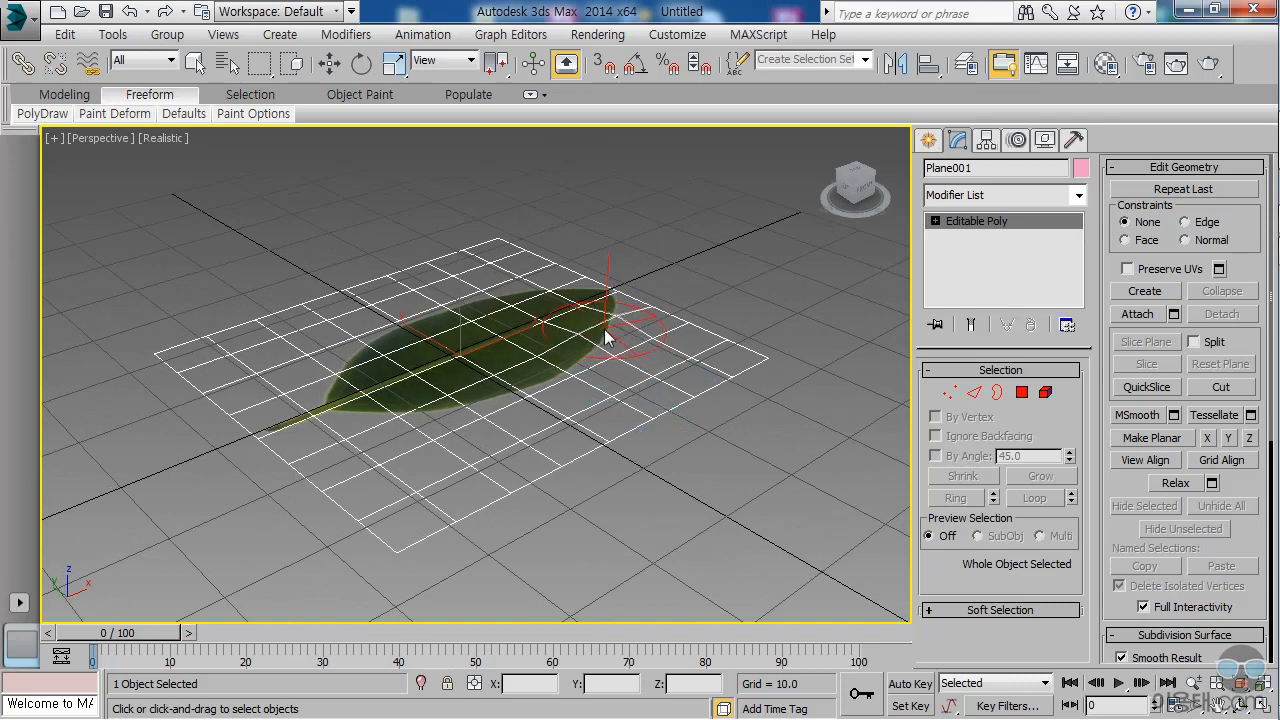
pyautogui.moveTo(648, 342)
pyautogui.keyDown('alt'); pyautogui.mouseDown(button='middle')
pyautogui.moveTo(666, 343)
pyautogui.moveTo(634, 298)
pyautogui.moveTo(660, 346)
pyautogui.mouseUp(button='middle'); pyautogui.keyUp('alt')
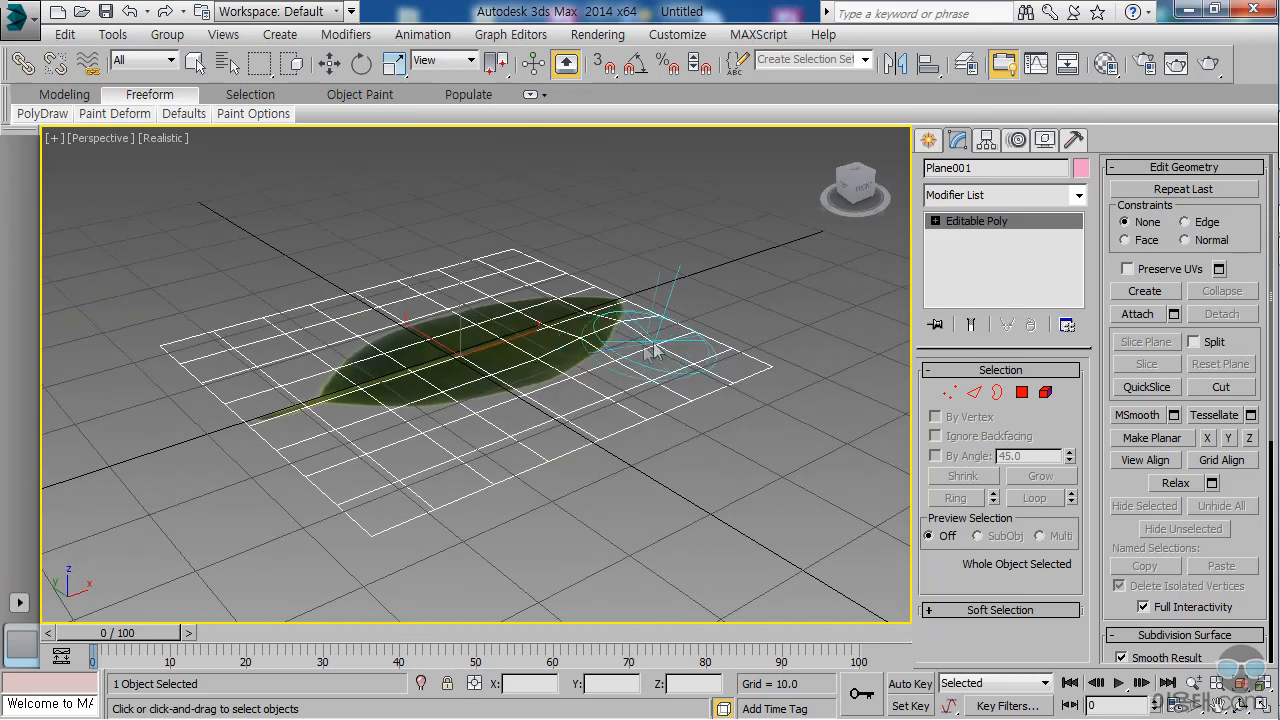
pyautogui.moveTo(603, 354); pyautogui.dragTo(601, 351)
pyautogui.moveTo(604, 360)
pyautogui.keyDown('alt'); pyautogui.mouseDown(button='middle')
pyautogui.moveTo(634, 434)
pyautogui.moveTo(623, 362)
pyautogui.mouseUp(button='middle'); pyautogui.keyUp('alt')
pyautogui.keyDown('alt'); pyautogui.moveTo(549, 392); pyautogui.dragTo(592, 418, button='middle'); pyautogui.keyUp('alt')
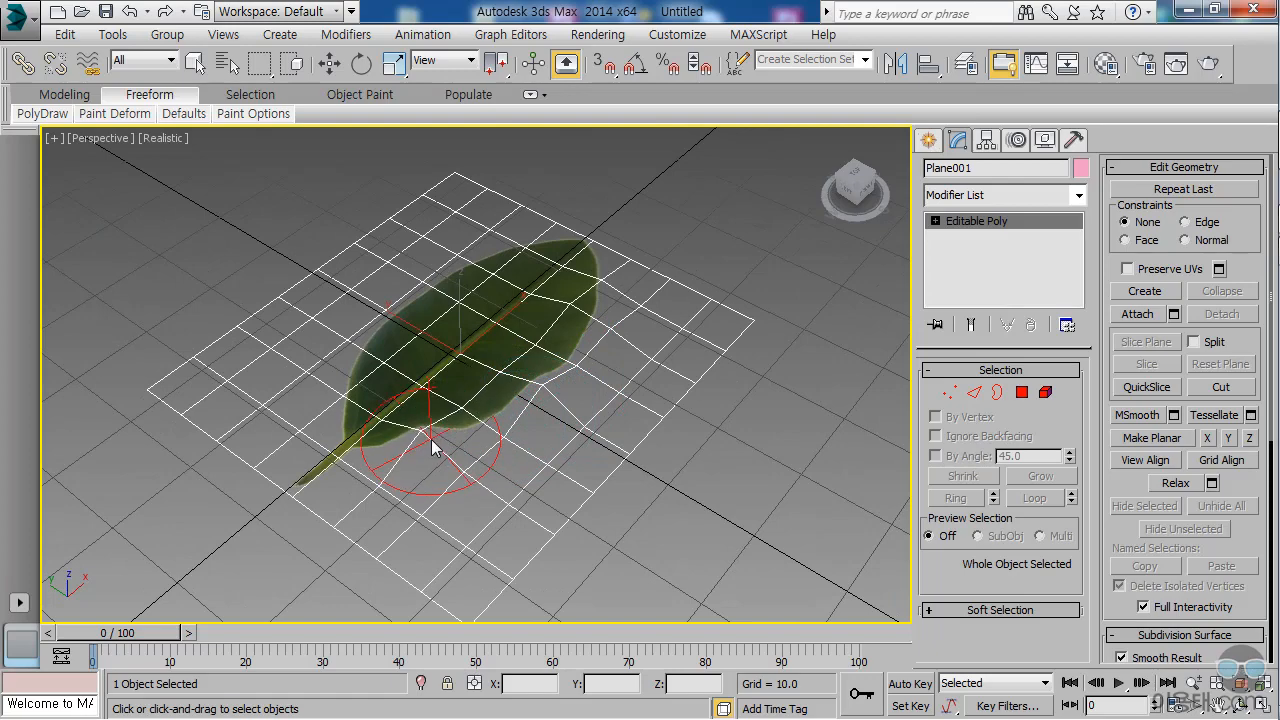
pyautogui.keyDown('alt'); pyautogui.moveTo(540, 417); pyautogui.dragTo(732, 388, button='middle'); pyautogui.keyUp('alt')
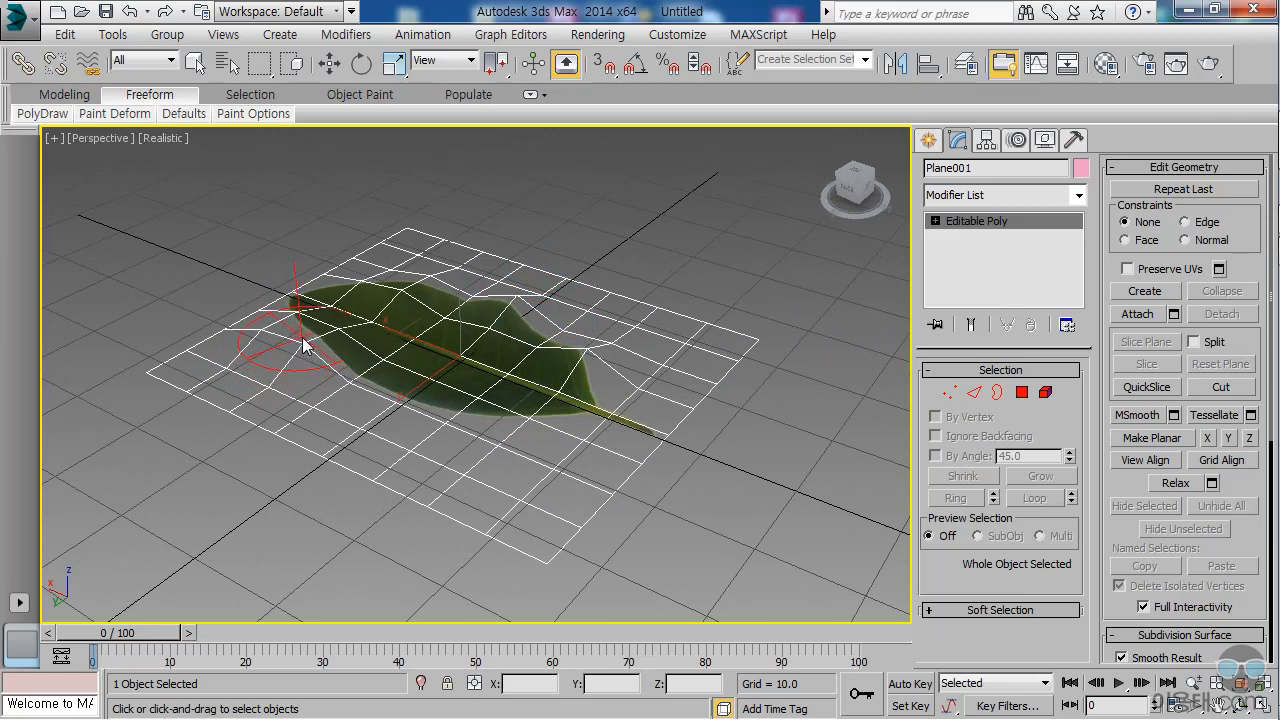
pyautogui.moveTo(357, 367)
pyautogui.keyDown('alt'); pyautogui.mouseDown(button='middle')
pyautogui.moveTo(414, 400)
pyautogui.moveTo(480, 357)
pyautogui.moveTo(414, 371)
pyautogui.moveTo(447, 456)
pyautogui.moveTo(486, 429)
pyautogui.moveTo(531, 423)
pyautogui.moveTo(523, 351)
pyautogui.moveTo(607, 369)
pyautogui.moveTo(646, 434)
pyautogui.moveTo(263, 391)
pyautogui.moveTo(337, 443)
pyautogui.moveTo(523, 429)
pyautogui.moveTo(578, 402)
pyautogui.moveTo(623, 331)
pyautogui.moveTo(603, 429)
pyautogui.moveTo(286, 414)
pyautogui.mouseUp(button='middle'); pyautogui.keyUp('alt')
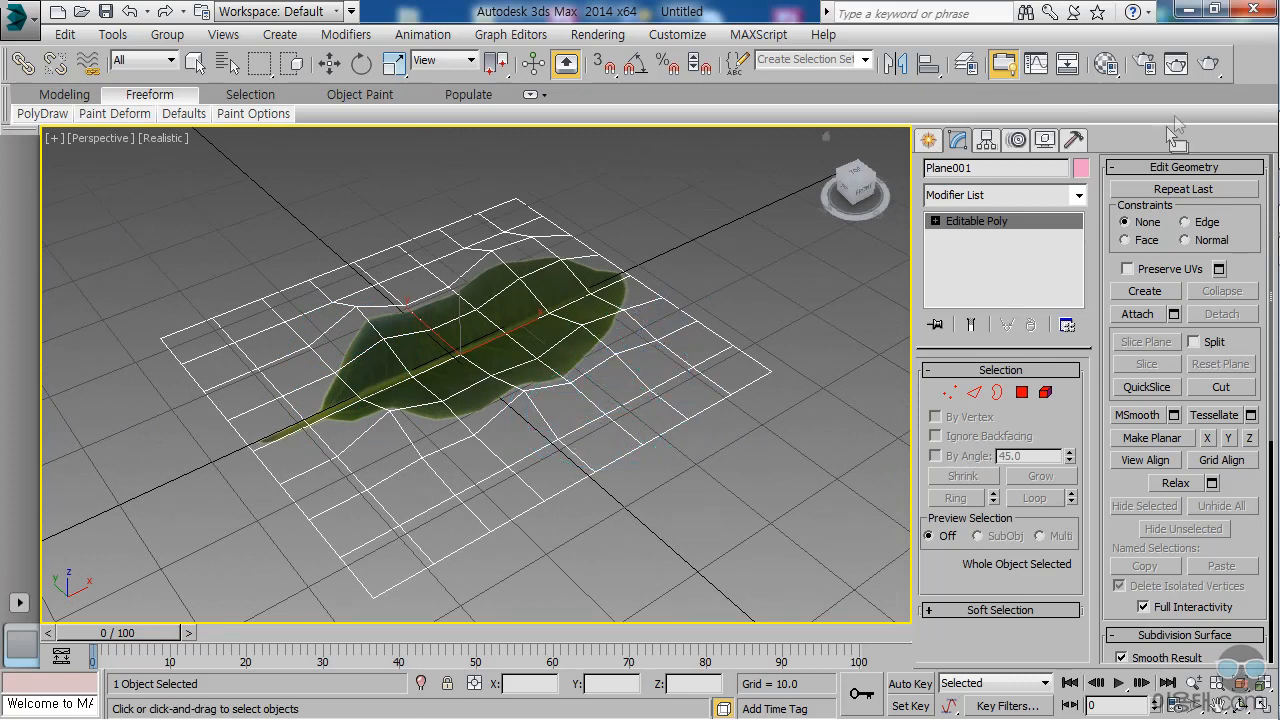
pyautogui.click(1209, 64)
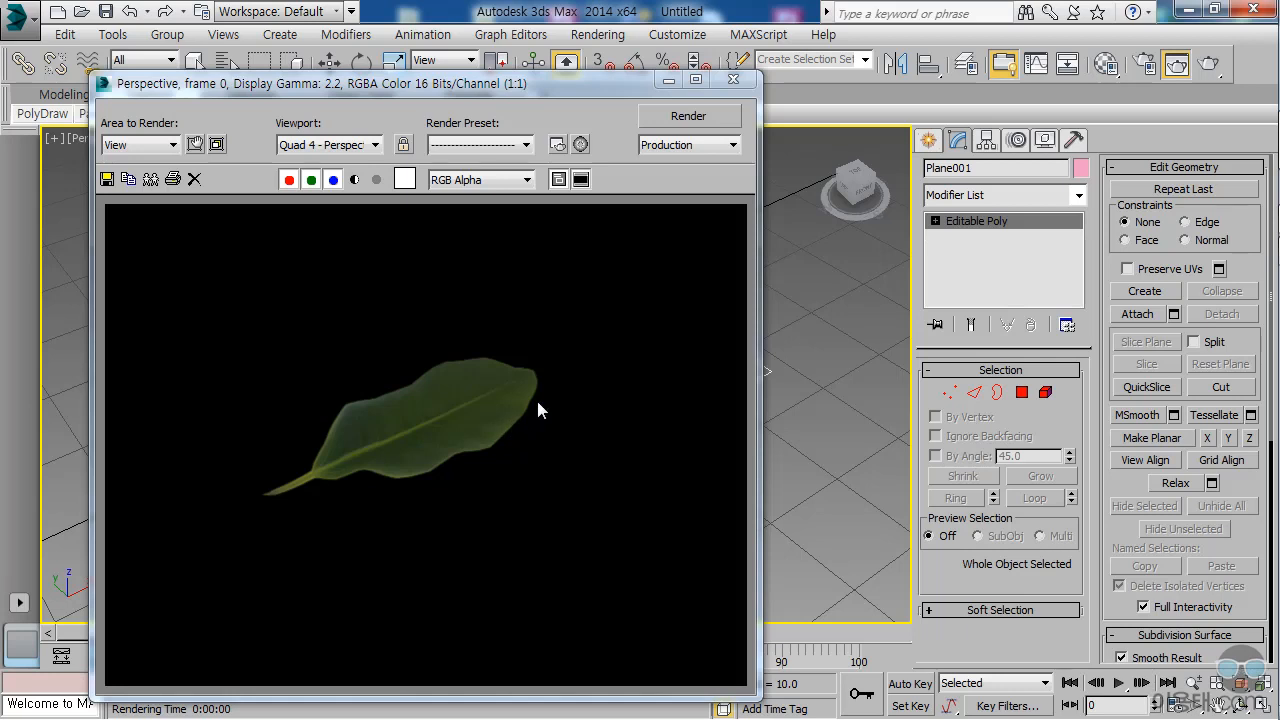
pyautogui.click(733, 79)
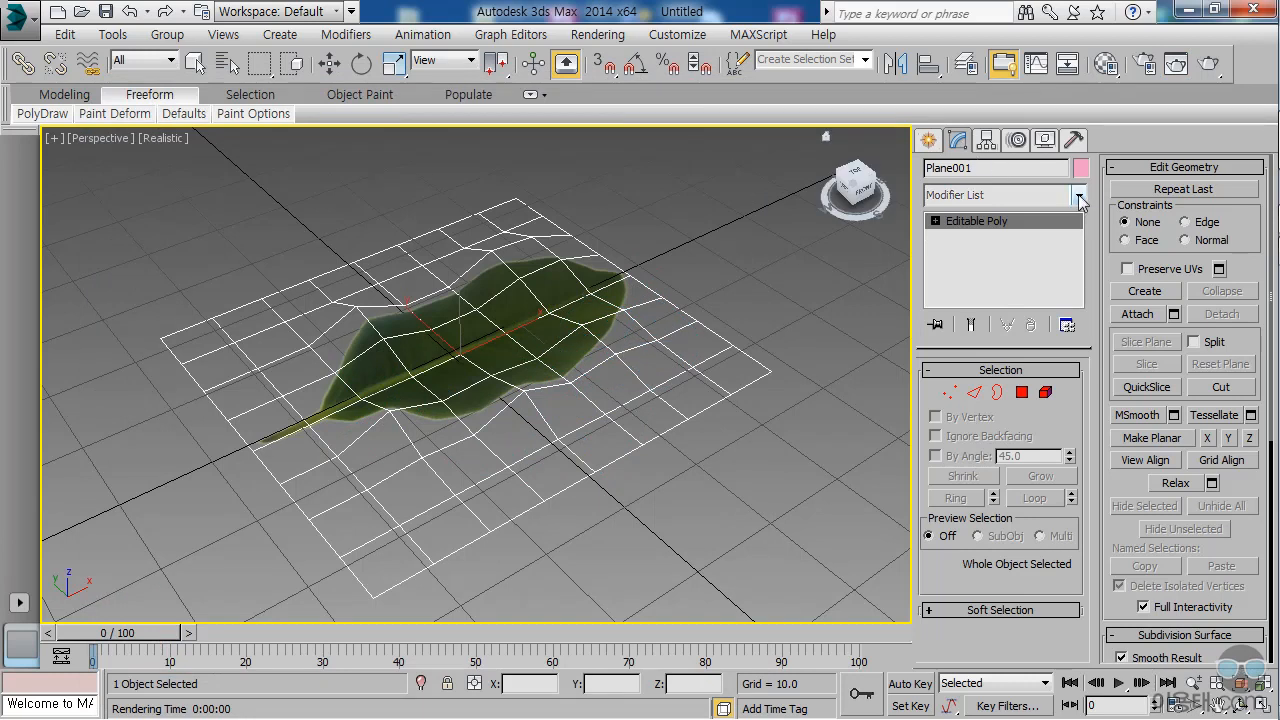
# Step: Add a TurboSmooth modifier with 2 iterations to the leaf plane and render the perspective view
pyautogui.click(1078, 195)
pyautogui.moveTo(1081, 258); pyautogui.dragTo(1083, 621)
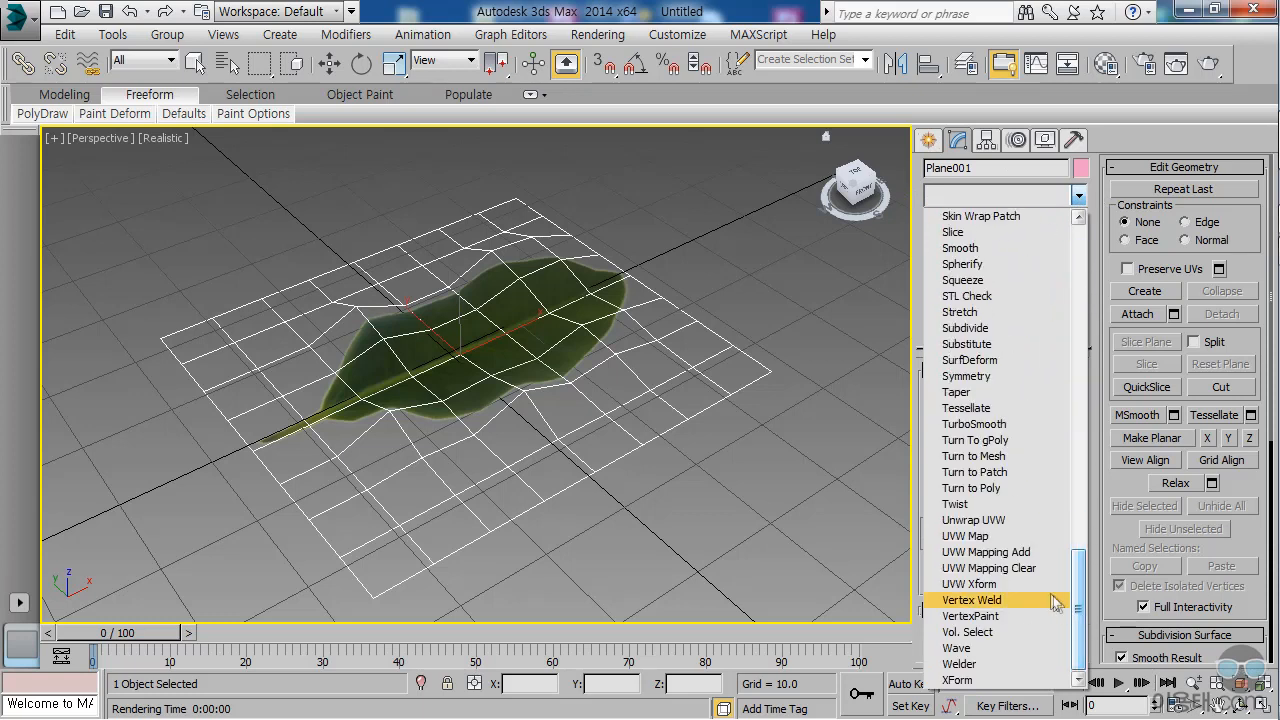
pyautogui.click(1002, 425)
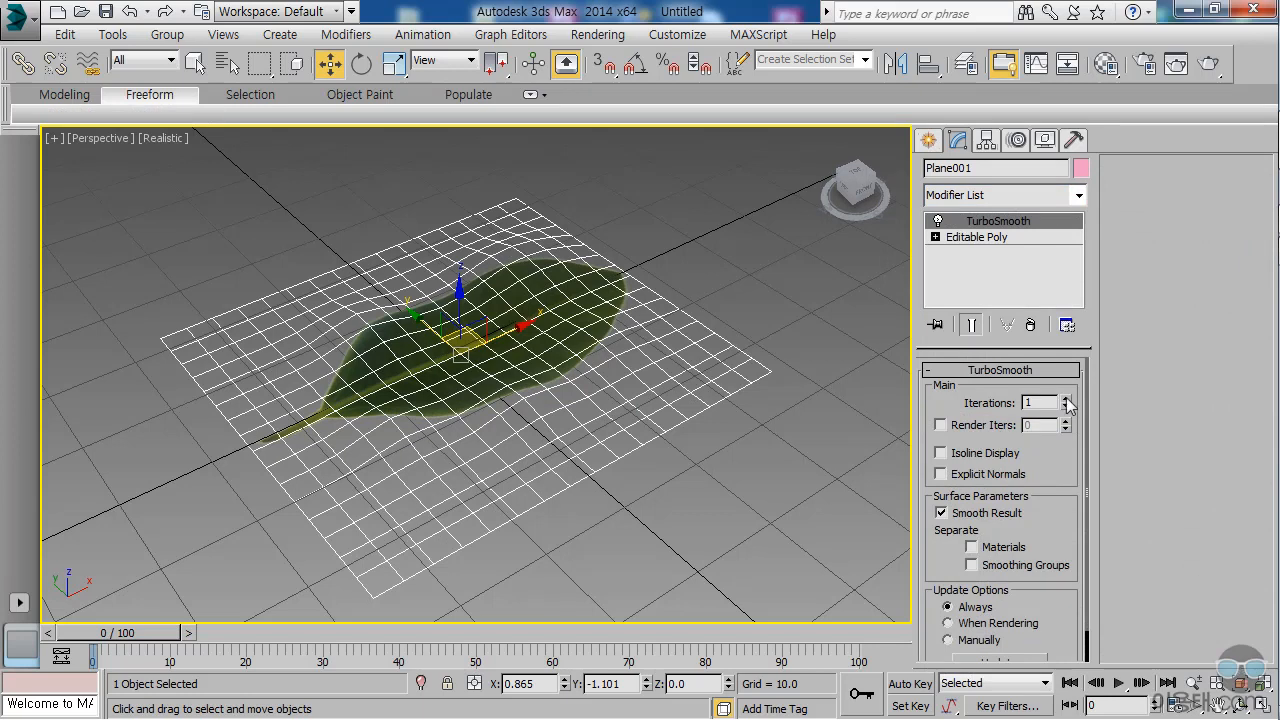
pyautogui.click(1066, 397)
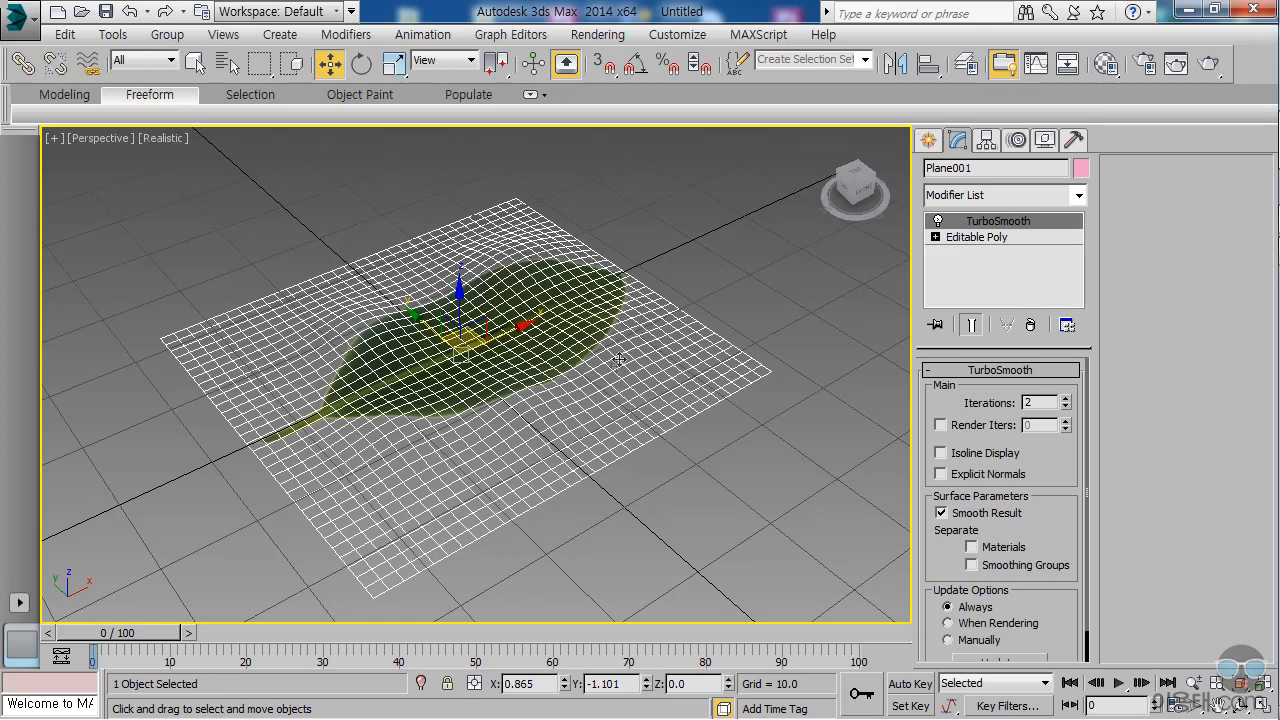
pyautogui.click(1210, 66)
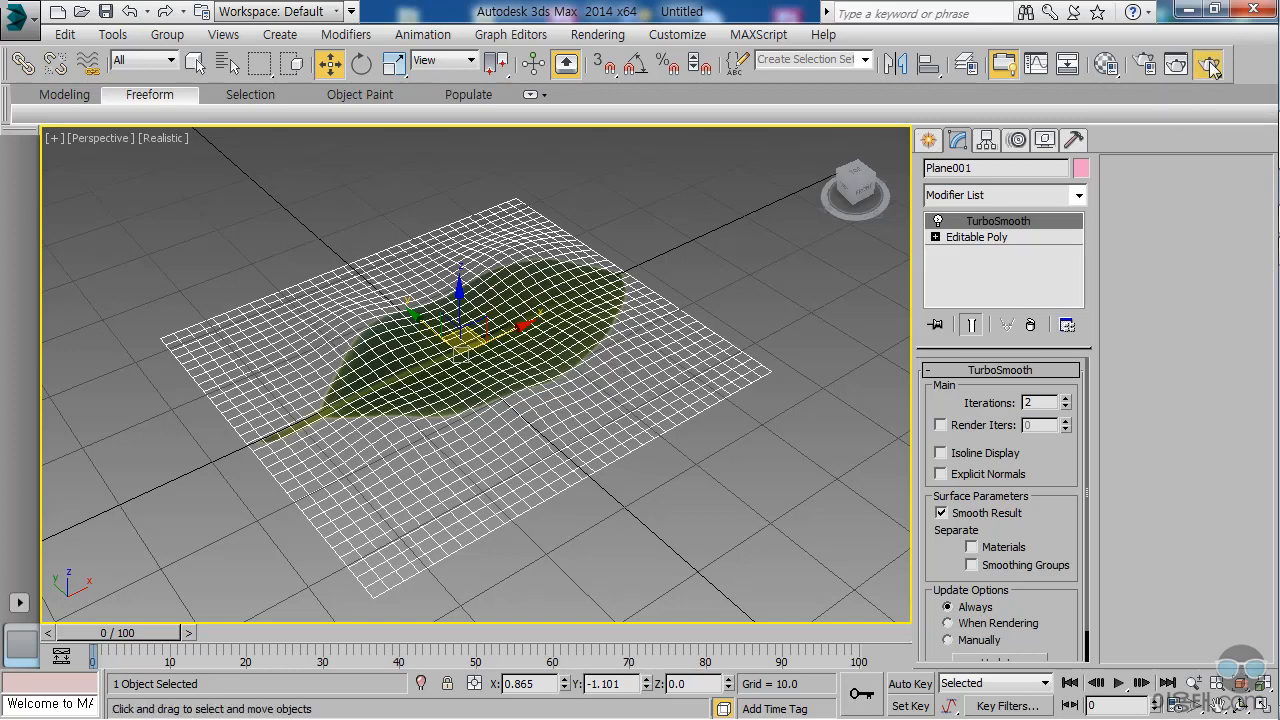